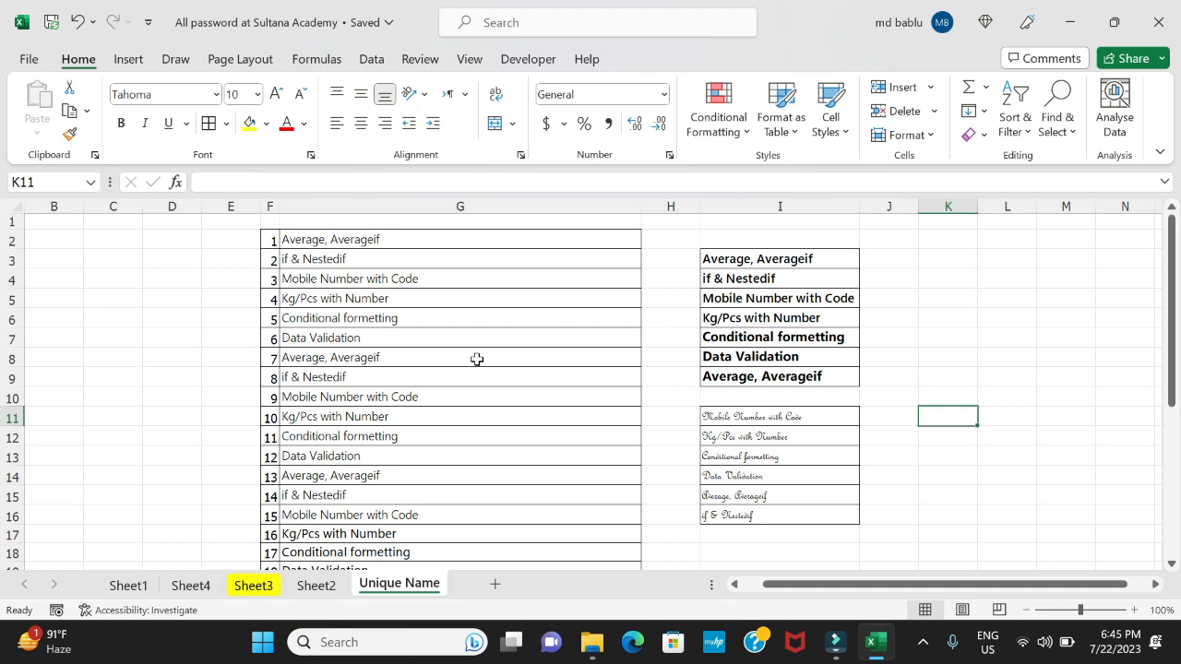
Examine the fonts used in the different sections of the topic list in G2:G33
scroll(477, 359, down, 2)
scroll(477, 357, up, 2)
scroll(437, 379, down, 2)
scroll(437, 382, up, 2)
drag(383, 240, 390, 508)
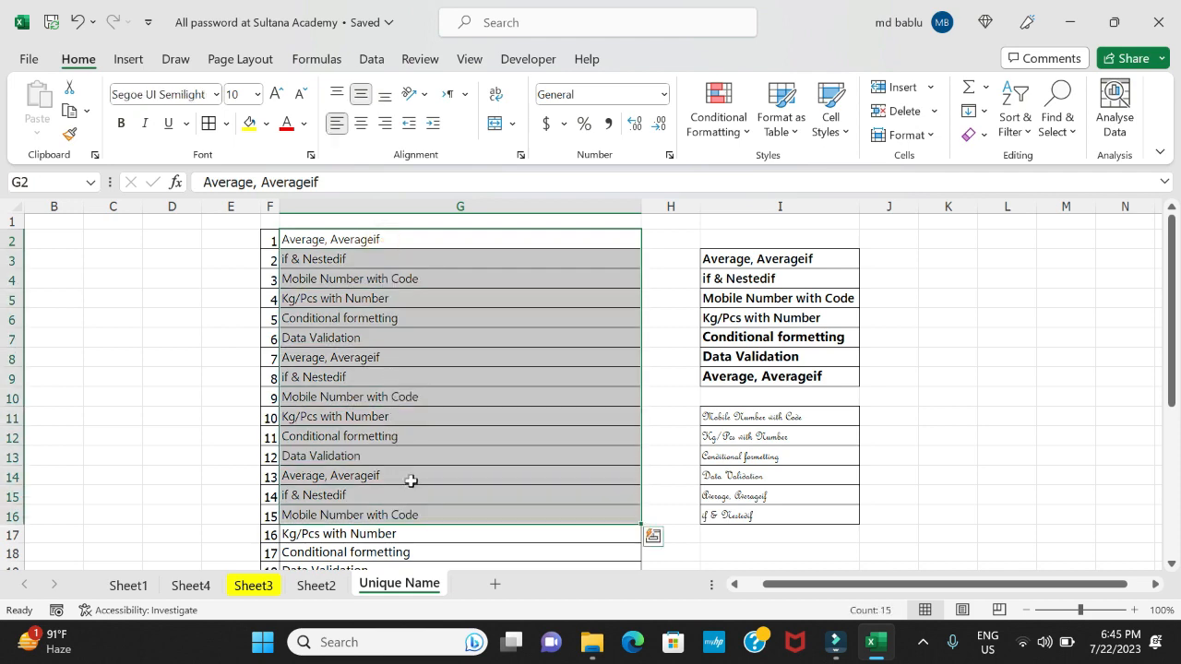
scroll(409, 479, down, 2)
drag(356, 444, 351, 515)
scroll(548, 416, down, 5)
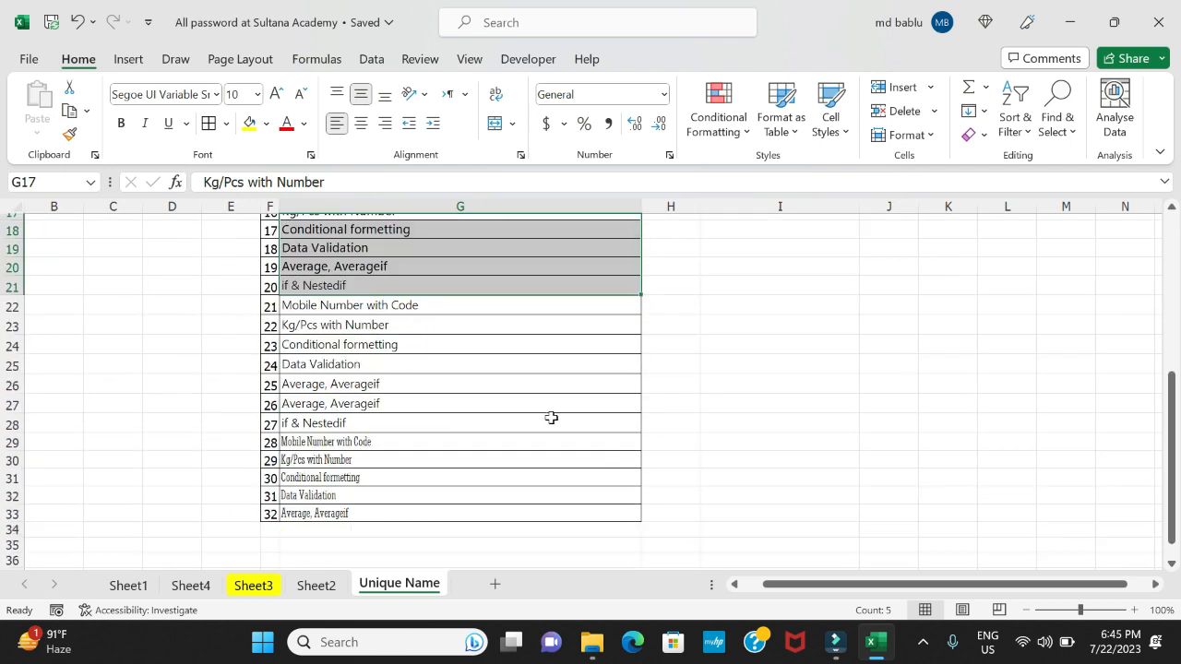
drag(363, 399, 351, 465)
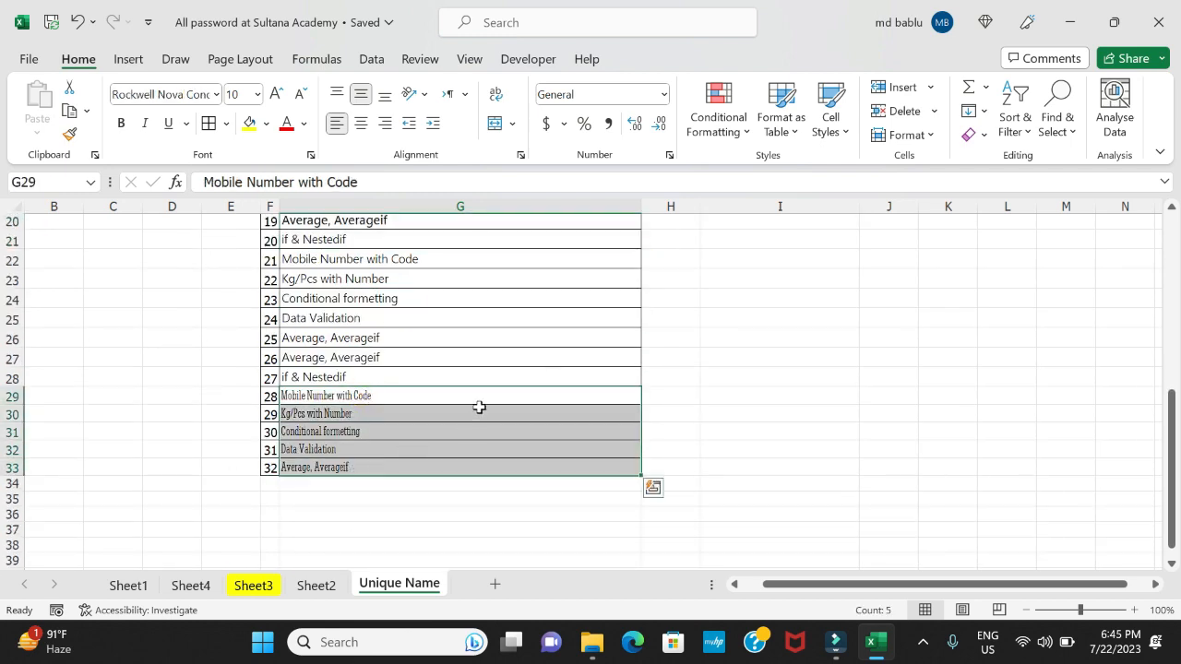
Compare the fonts of the two short lists in I3:I9 and I11:I16 with the topic list in column G
scroll(477, 406, up, 6)
drag(728, 258, 729, 319)
drag(729, 417, 727, 512)
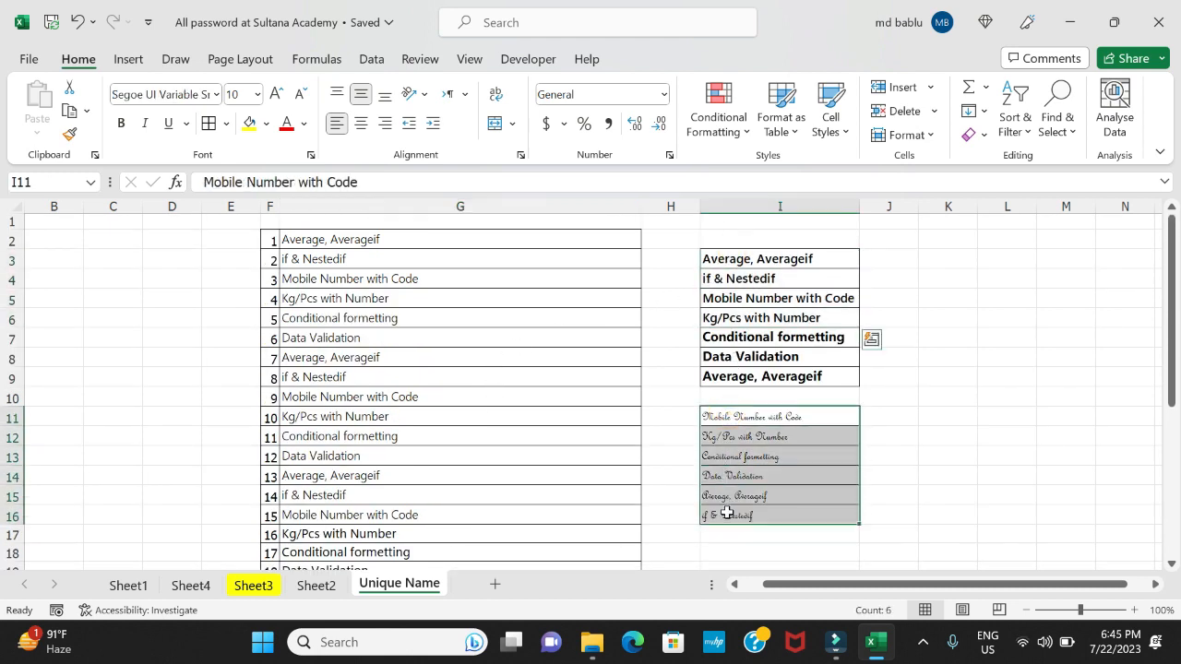
click(558, 397)
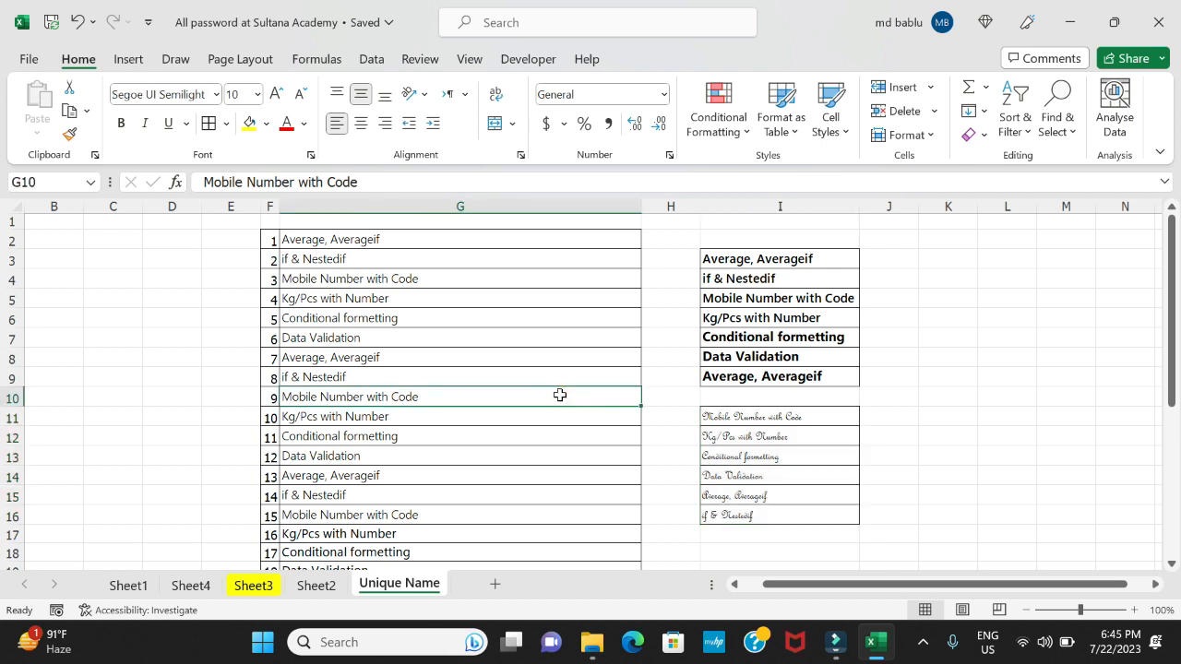
click(338, 240)
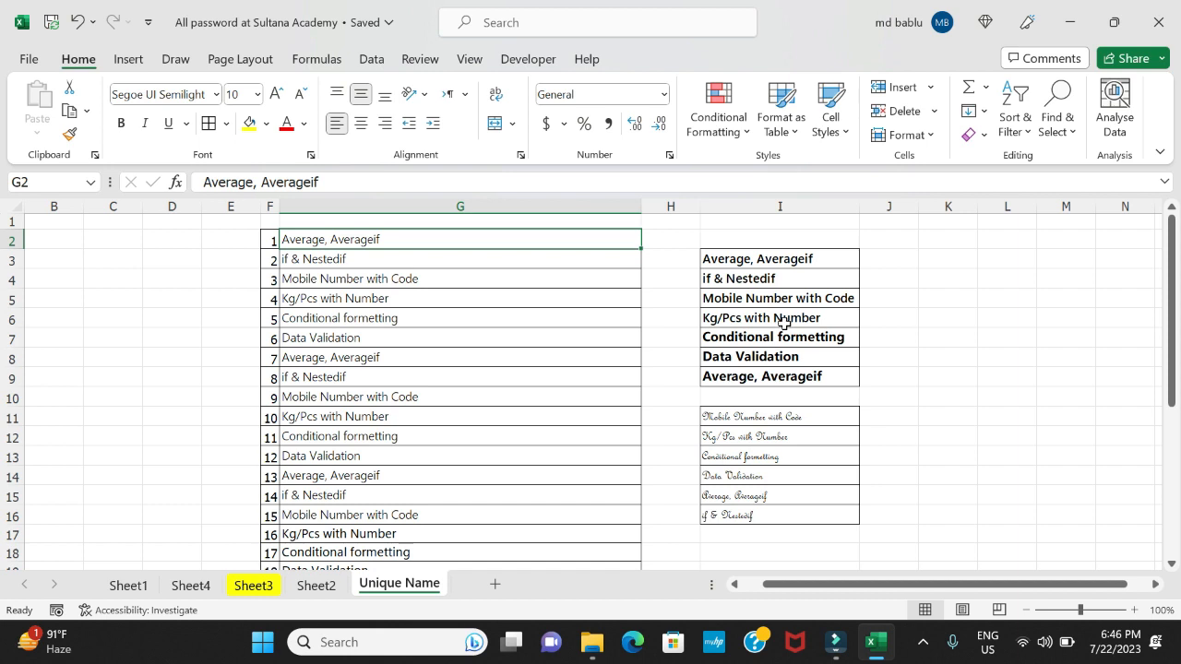
drag(731, 261, 735, 503)
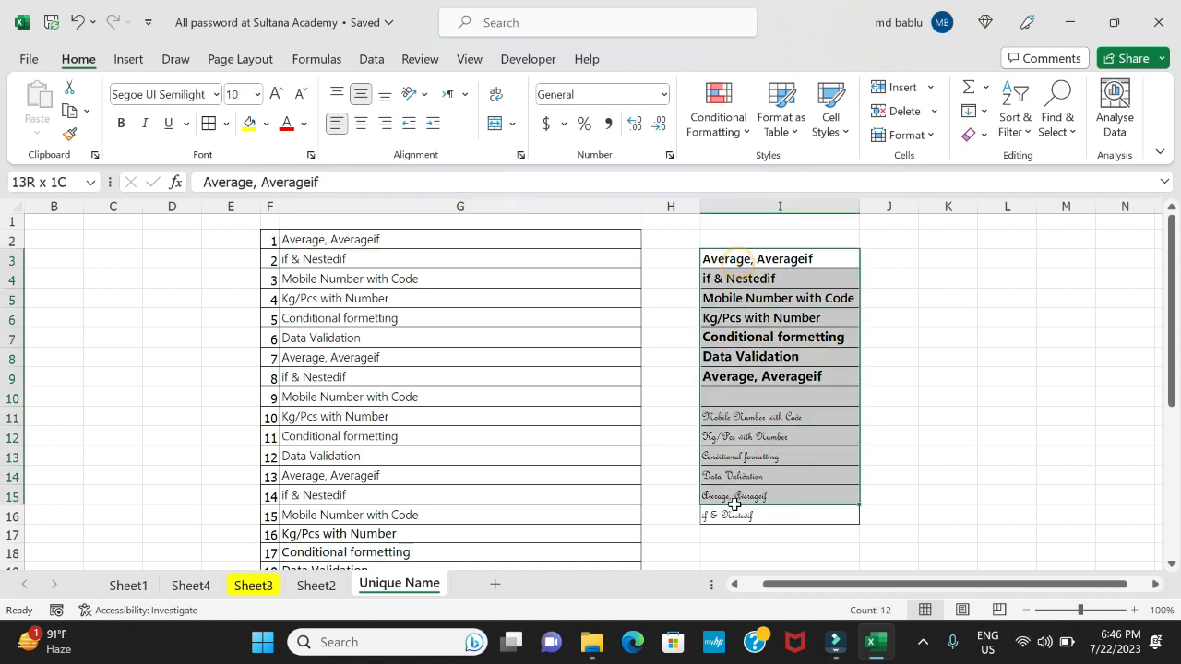
click(390, 240)
click(493, 335)
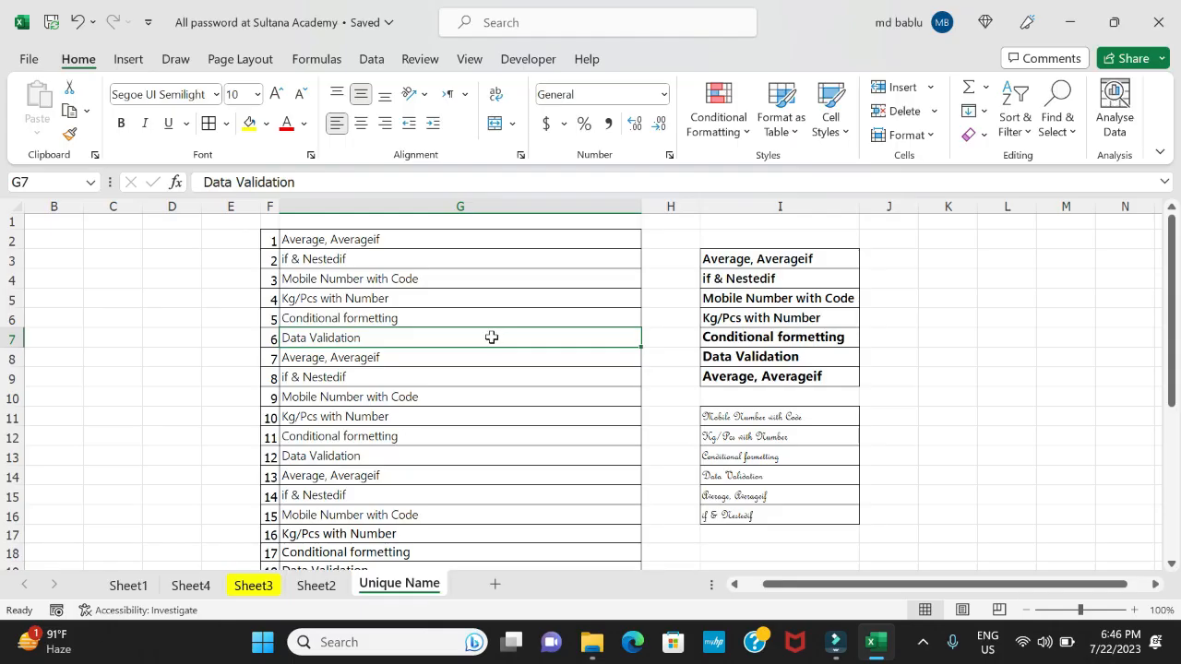
Copy the name of the font used by cell G2
click(376, 239)
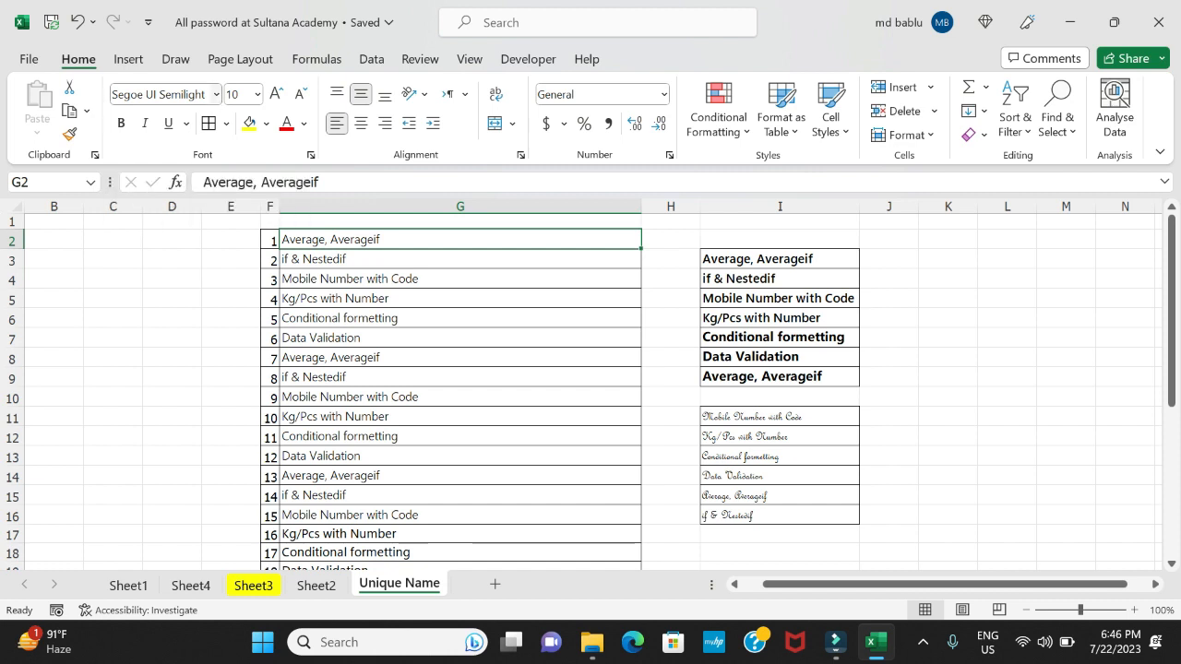
click(115, 94)
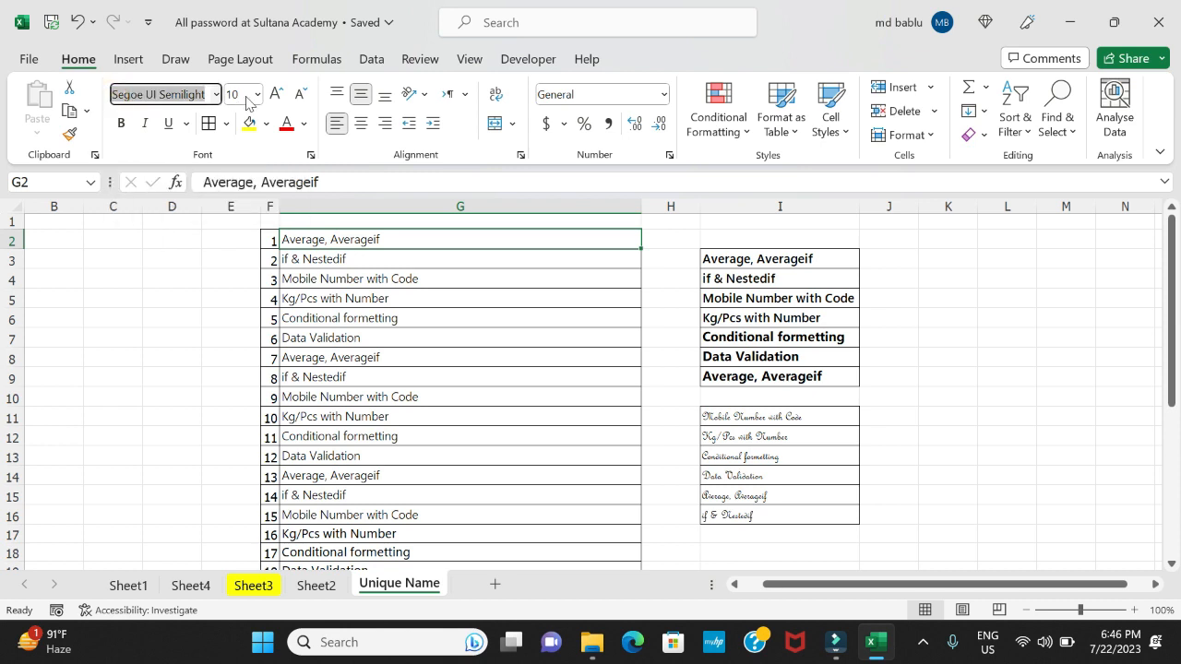
right_click(189, 96)
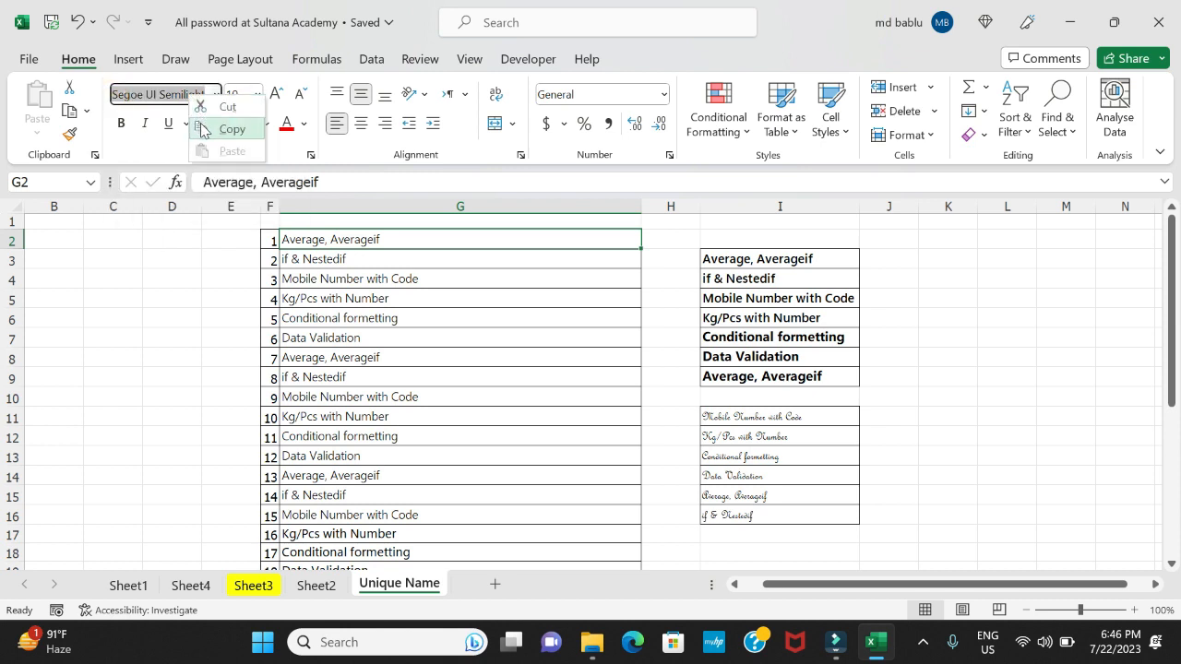
click(205, 130)
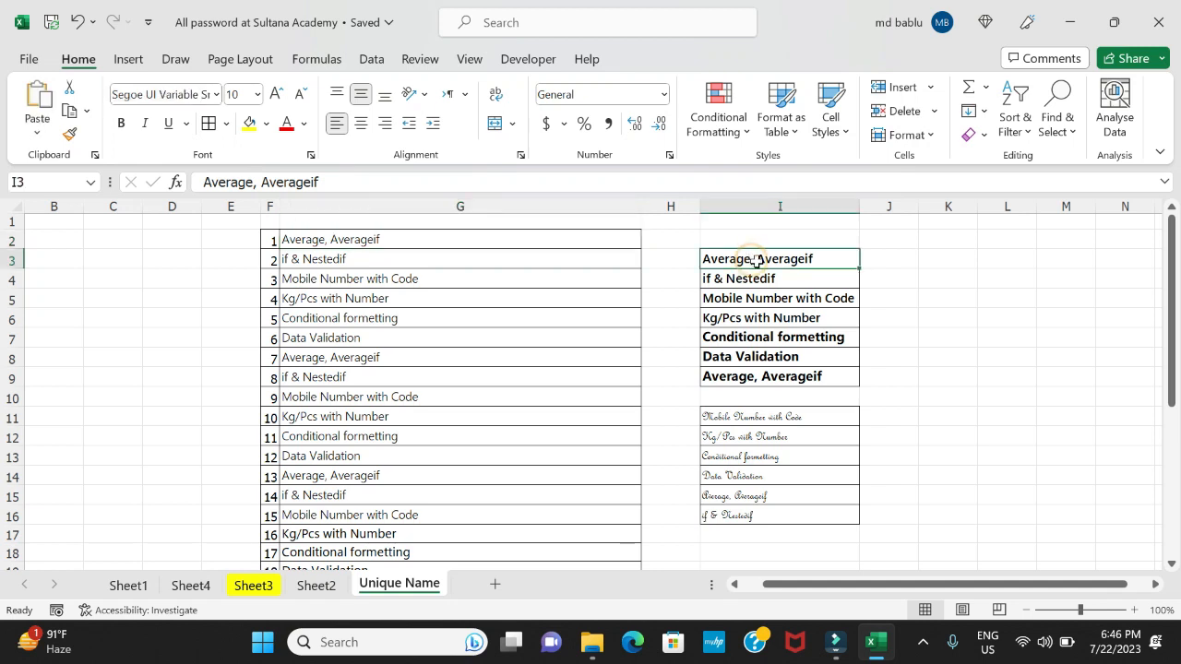
Copy the full name of the font used by cells I3:I6
click(950, 308)
drag(765, 255, 762, 316)
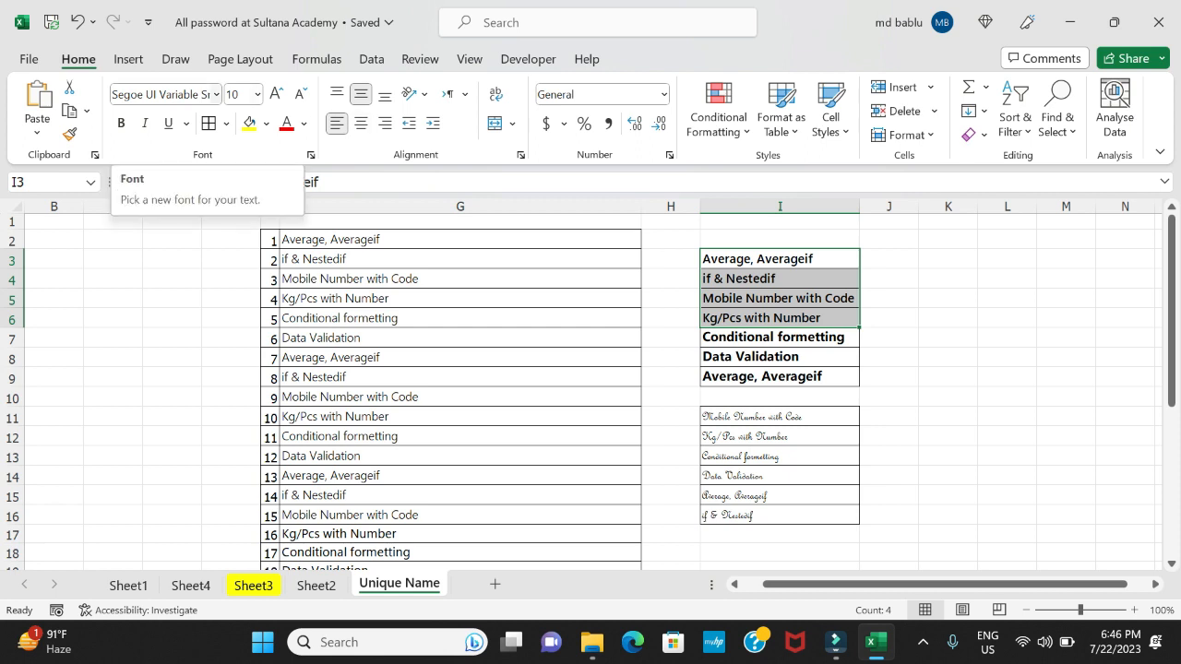
click(118, 98)
drag(115, 97, 253, 102)
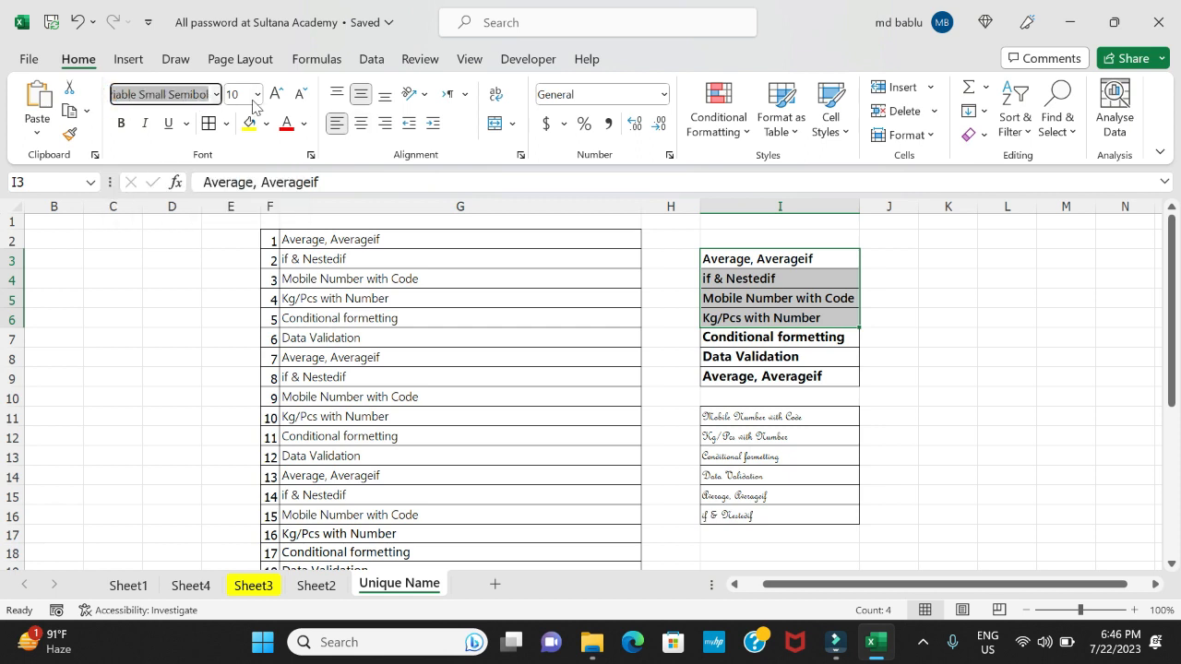
click(200, 131)
click(950, 381)
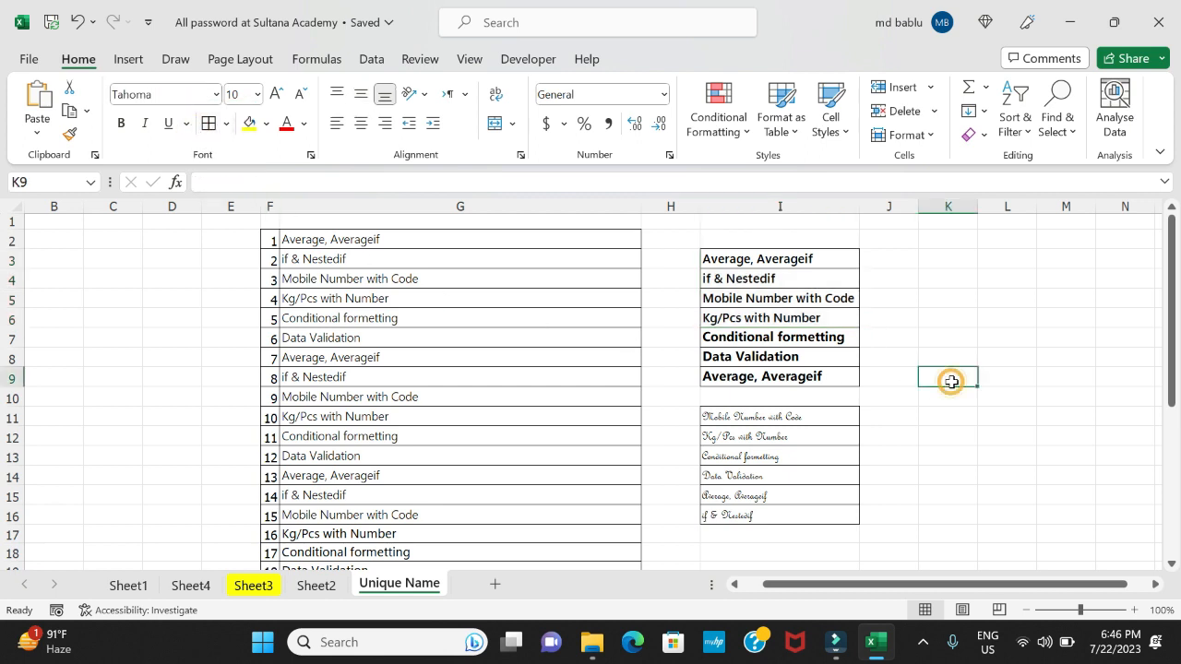
click(351, 240)
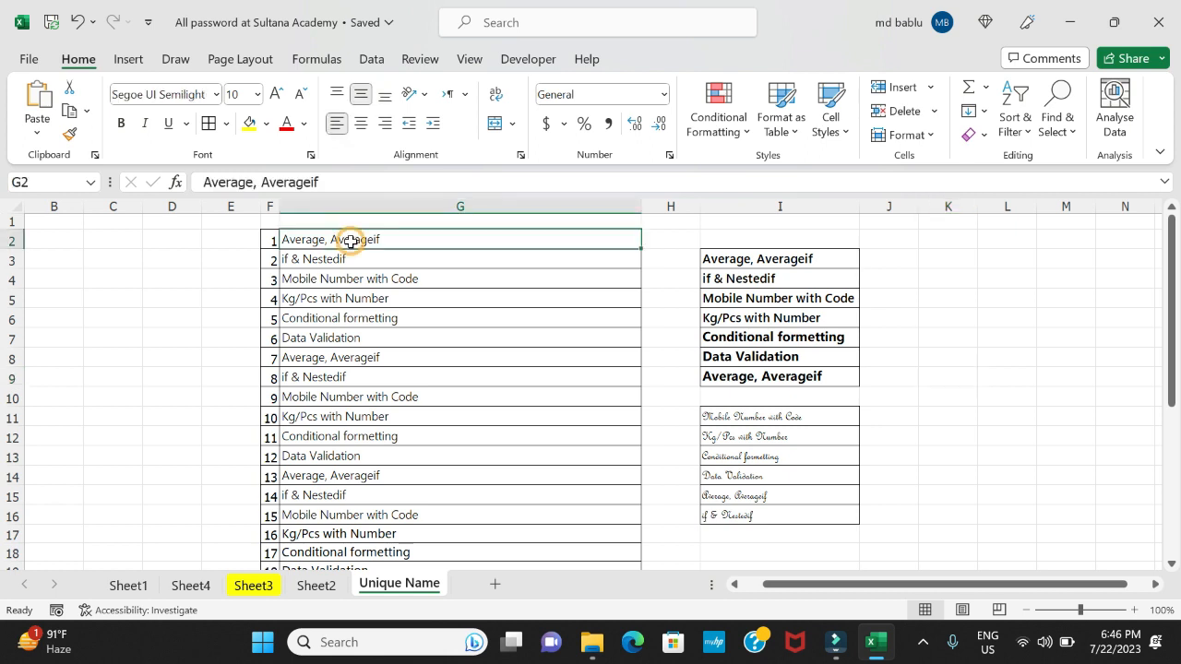
click(733, 260)
drag(733, 260, 734, 320)
click(973, 388)
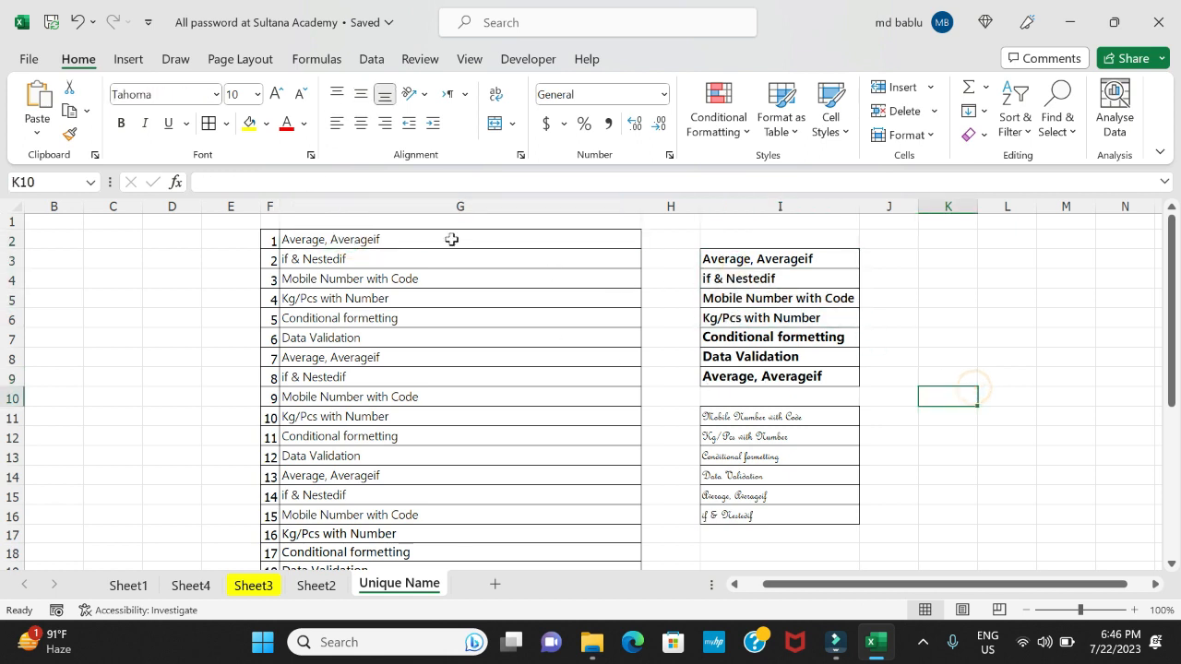
Change the font of cells I11:I16 to the copied font name from cells I3:I6
click(750, 418)
drag(751, 418, 751, 515)
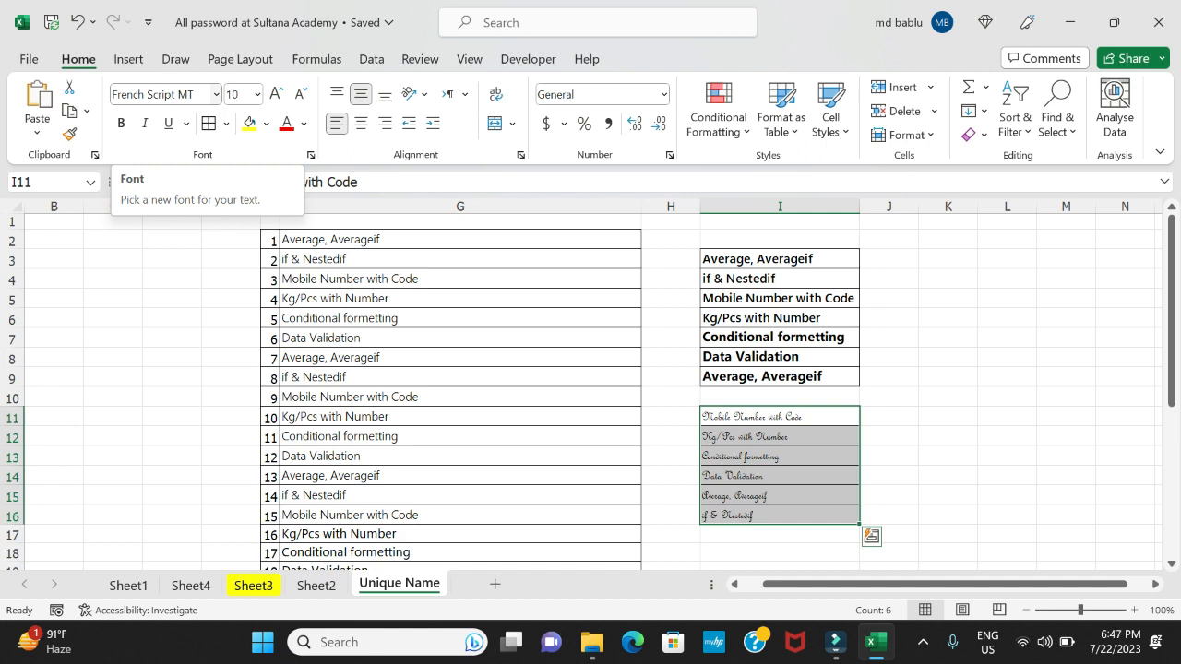
click(112, 95)
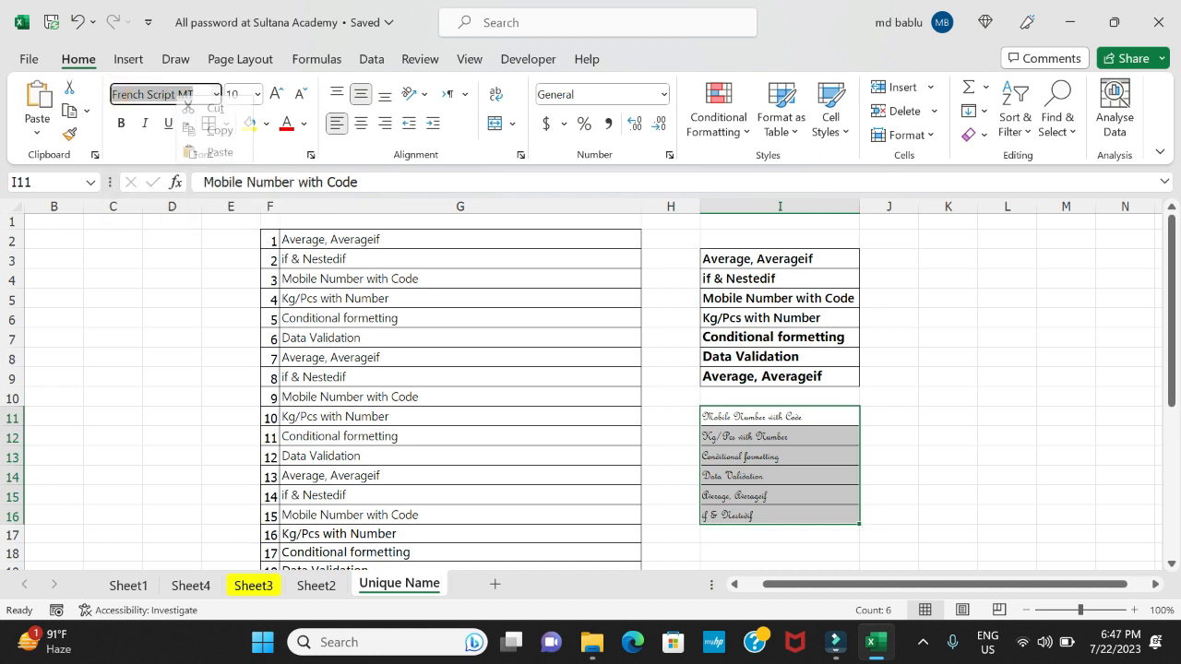
right_click(180, 96)
click(186, 153)
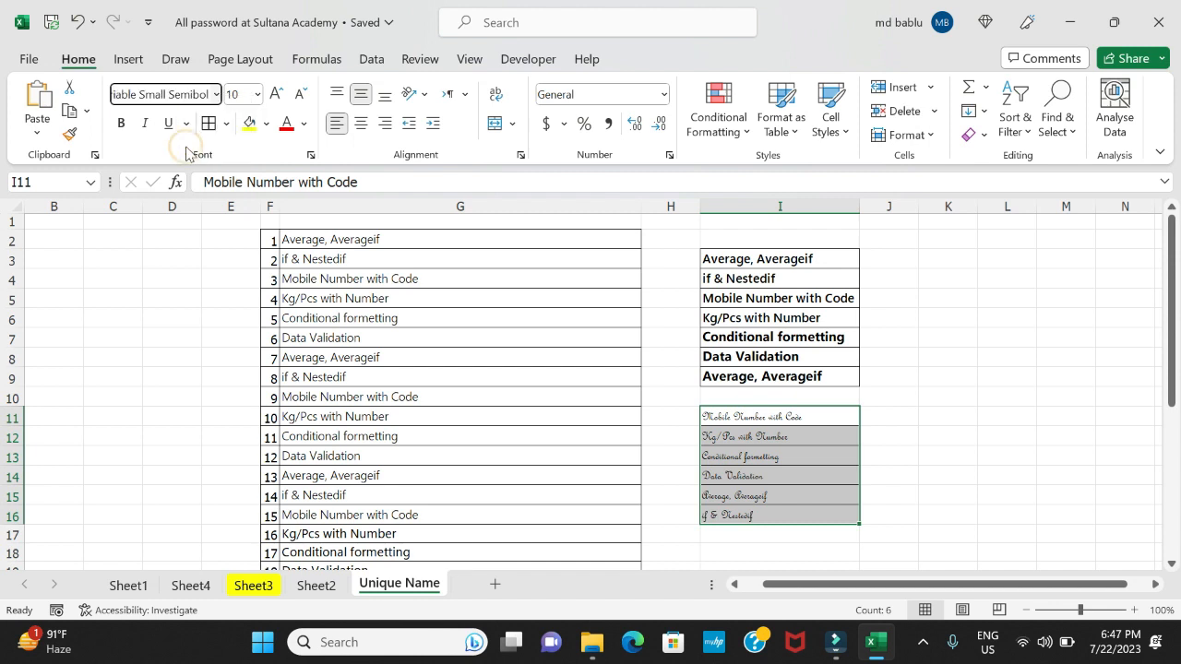
key(Return)
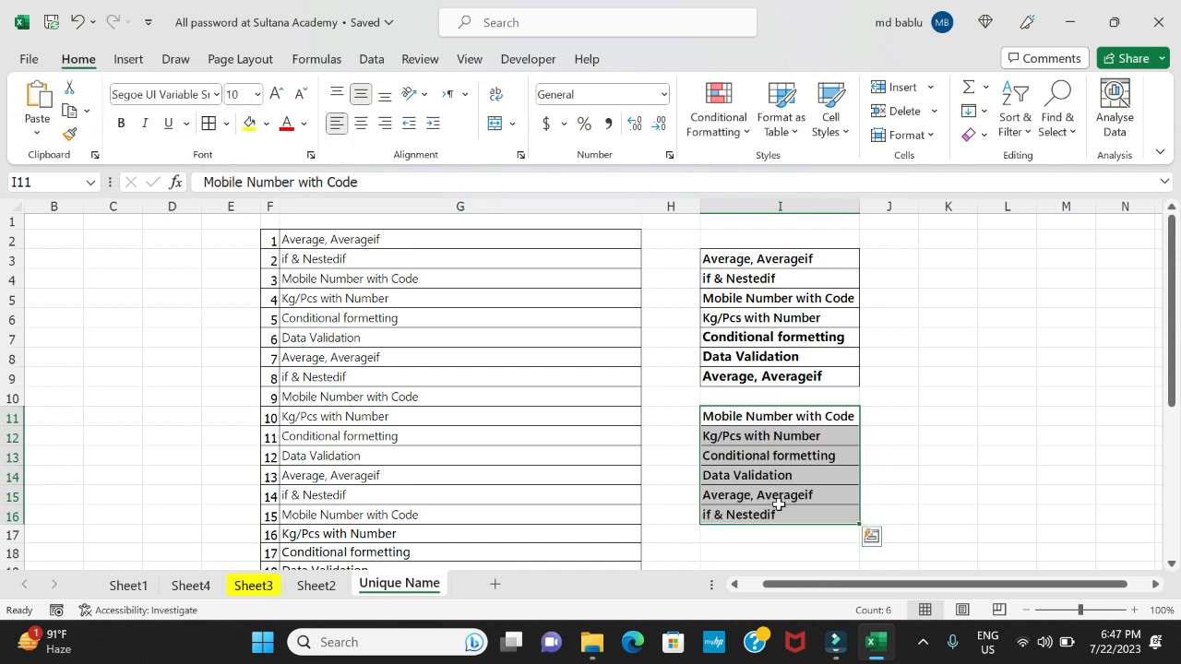
click(815, 551)
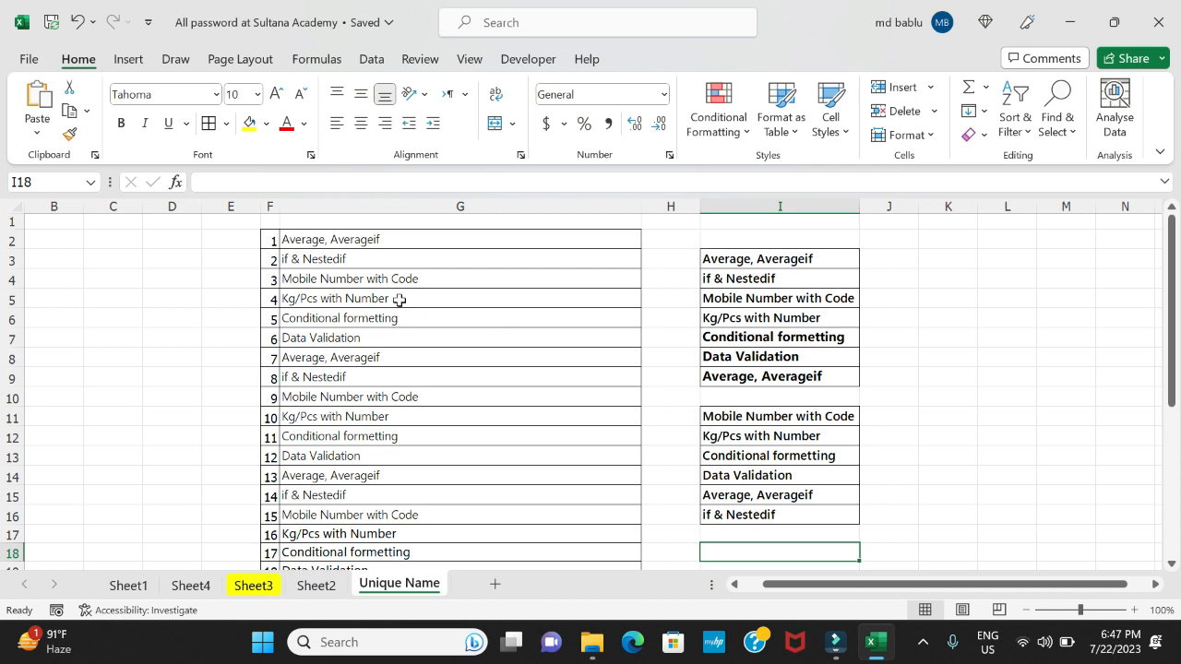
Check the fonts of individual entries in columns G and I, including G2, G3, I6 and I7
click(350, 238)
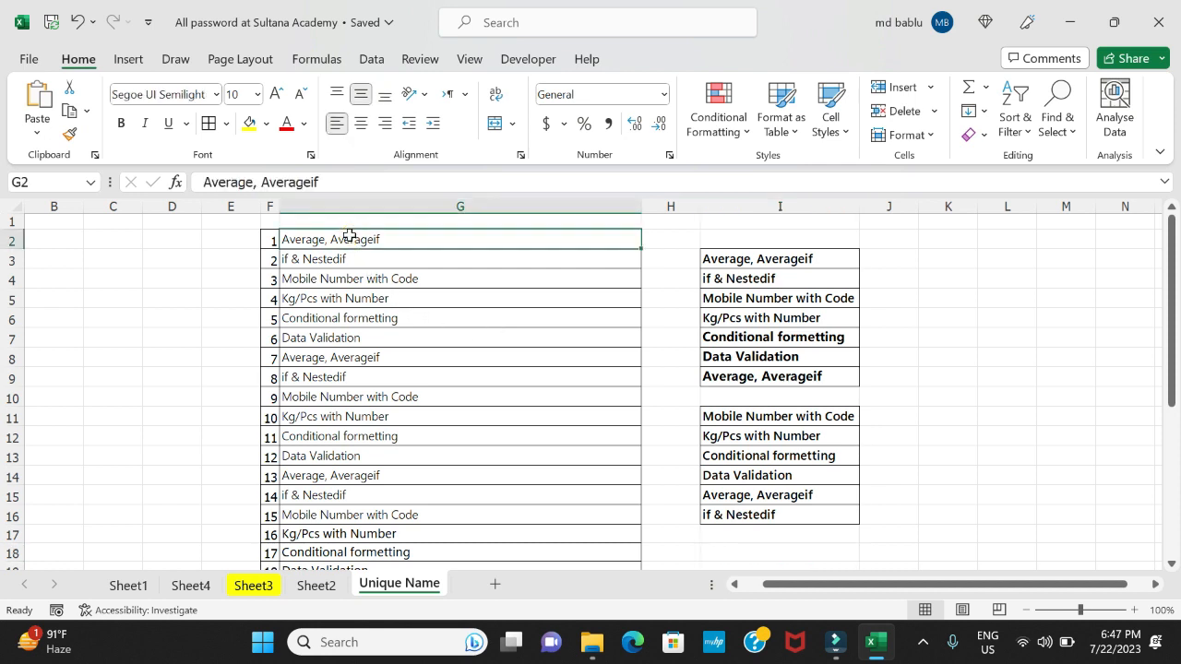
click(343, 259)
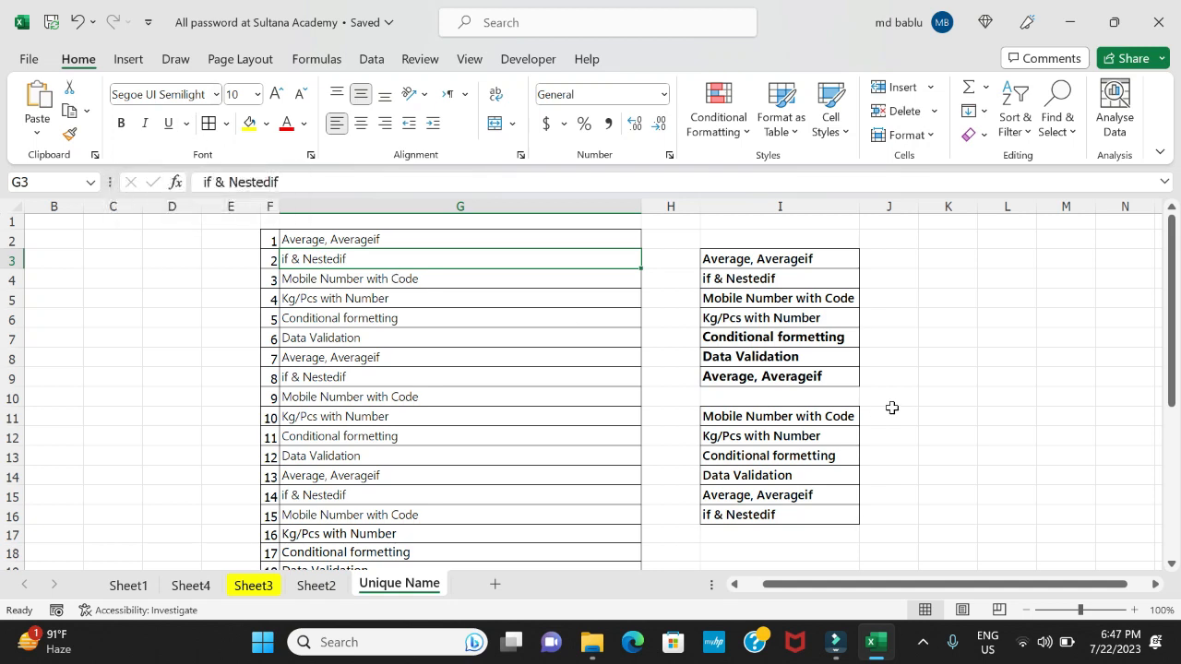
click(779, 320)
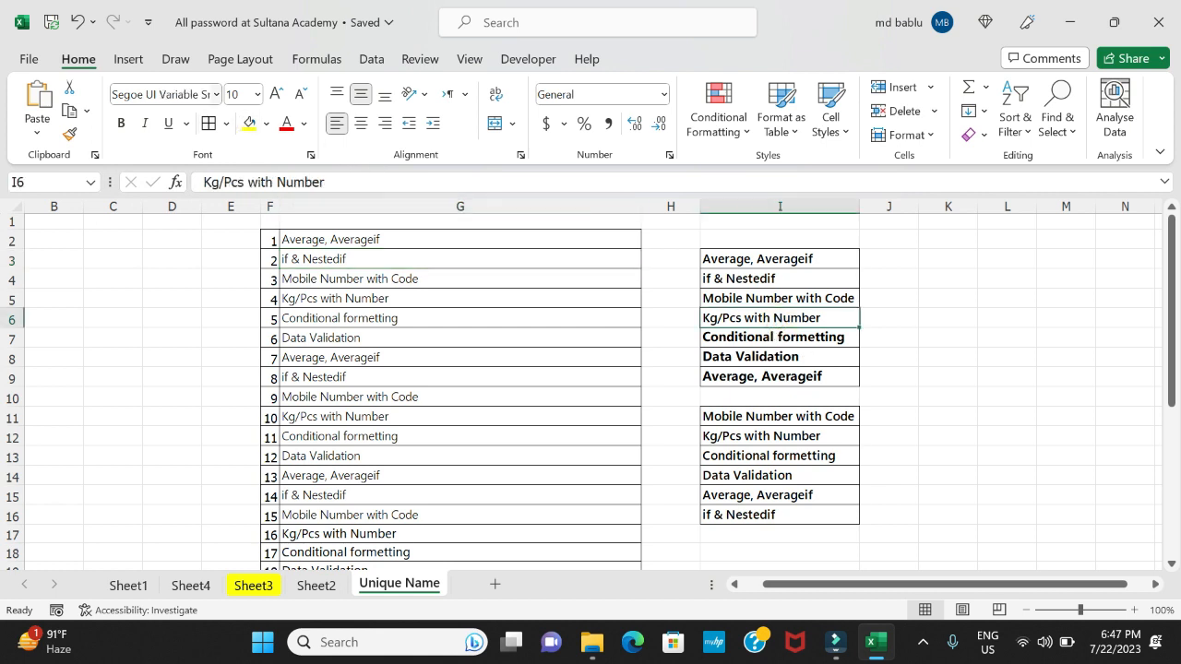
click(188, 96)
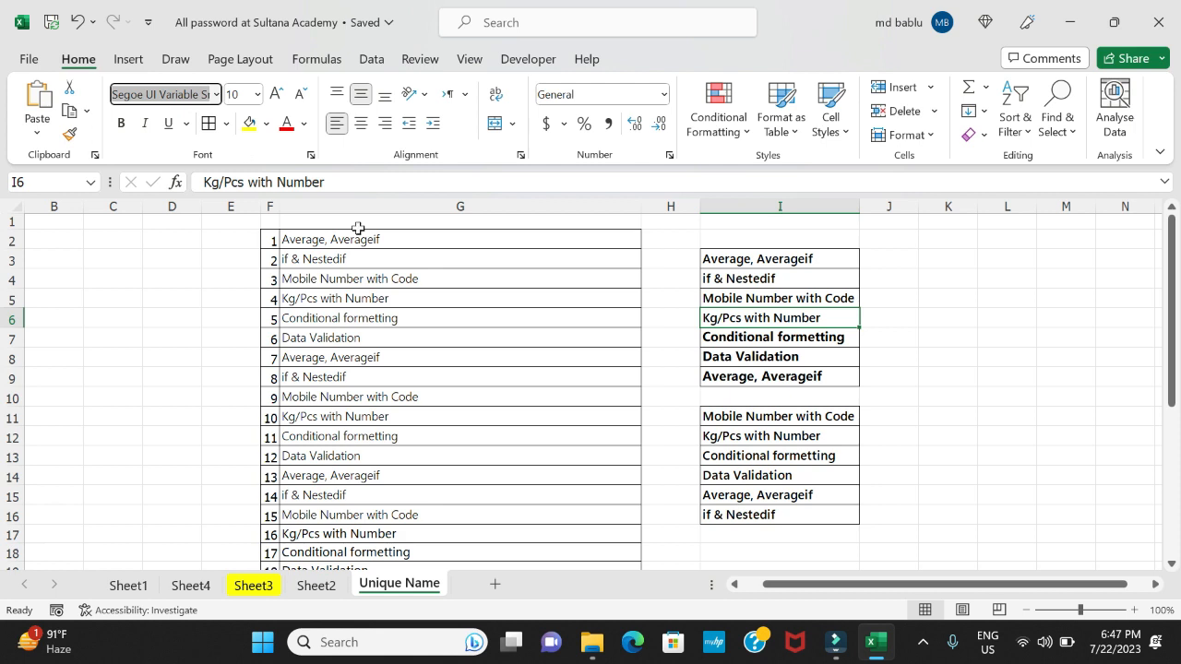
click(485, 317)
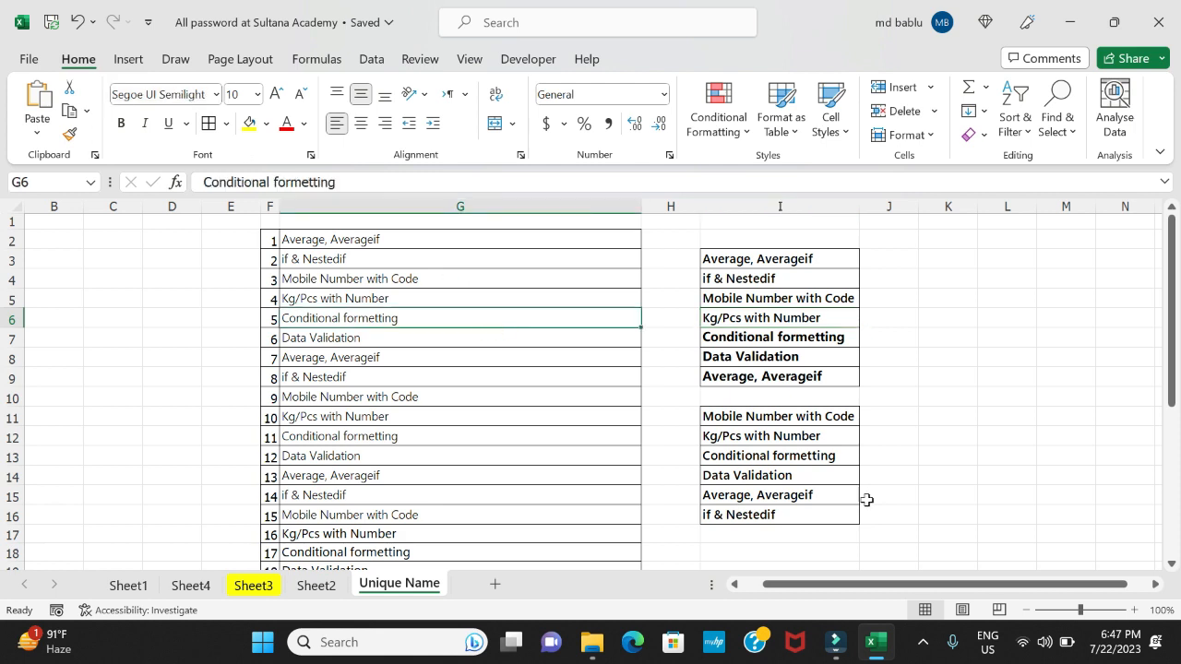
click(782, 337)
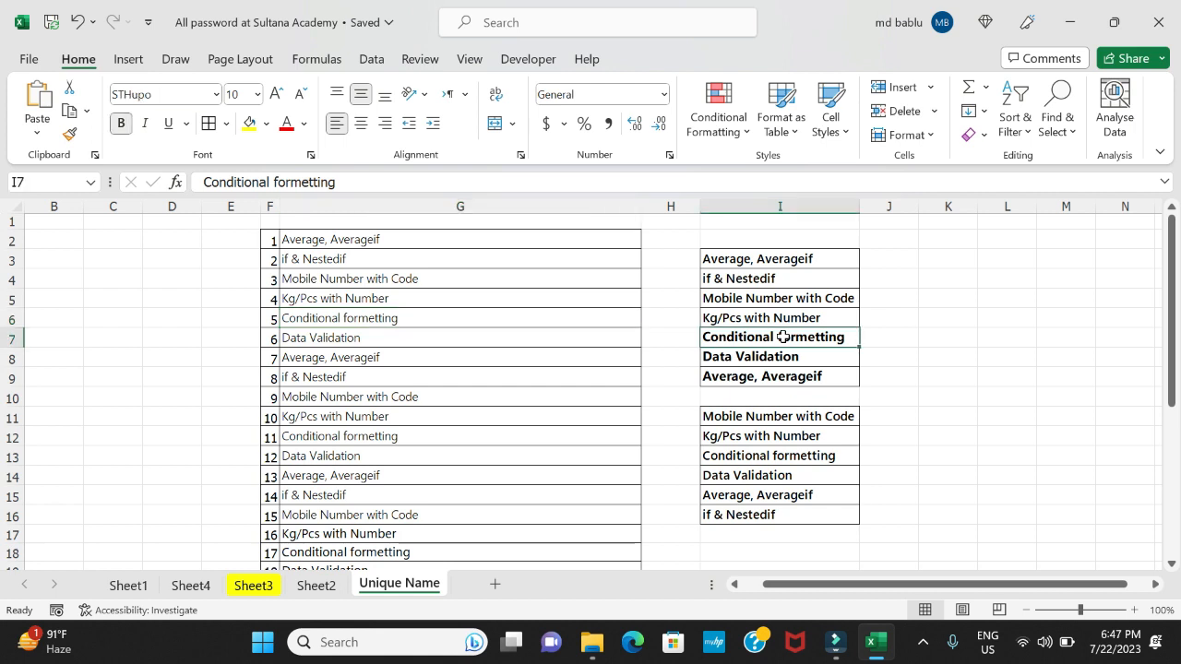
click(1015, 392)
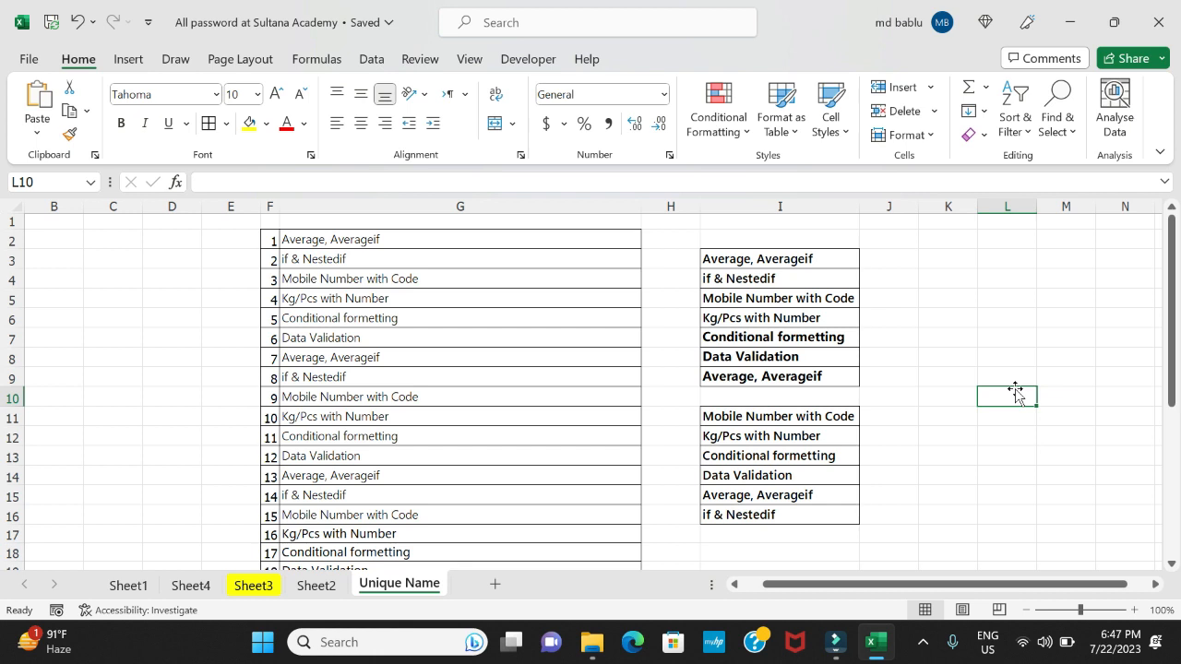
click(320, 241)
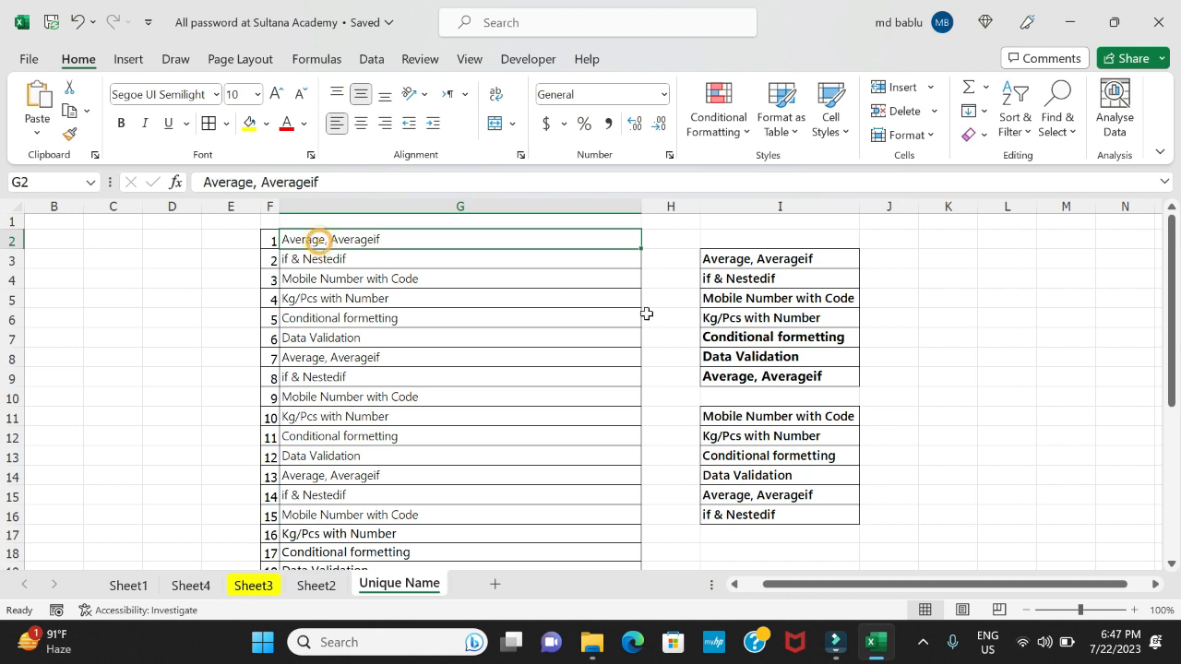
click(453, 421)
click(343, 241)
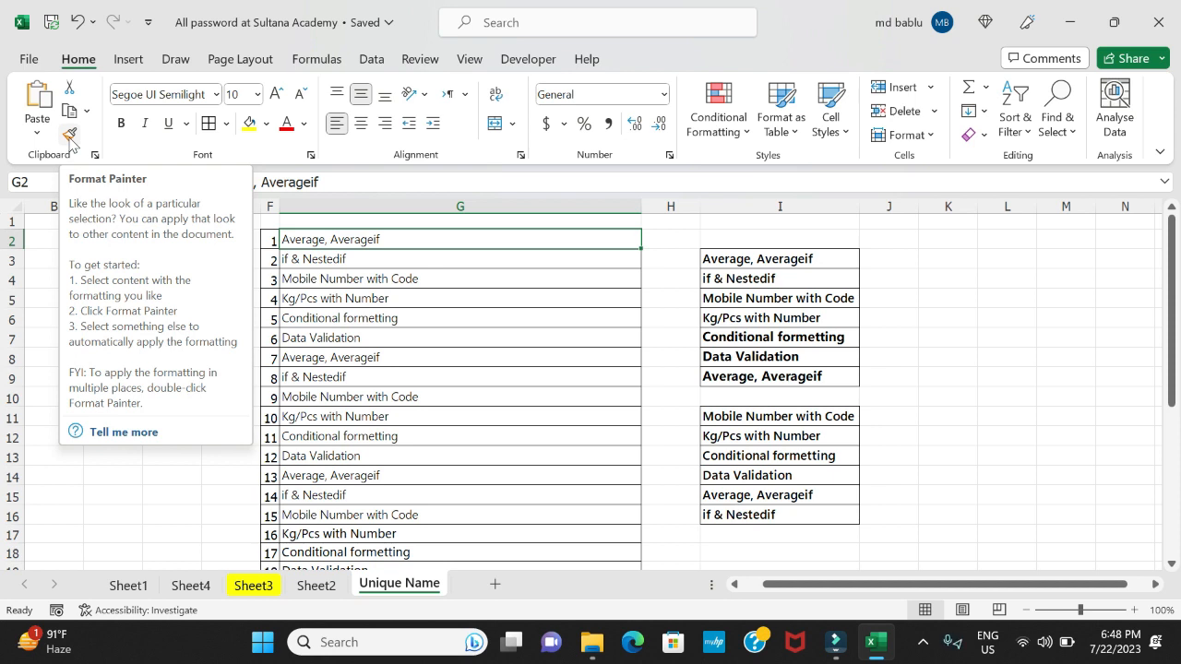
click(365, 334)
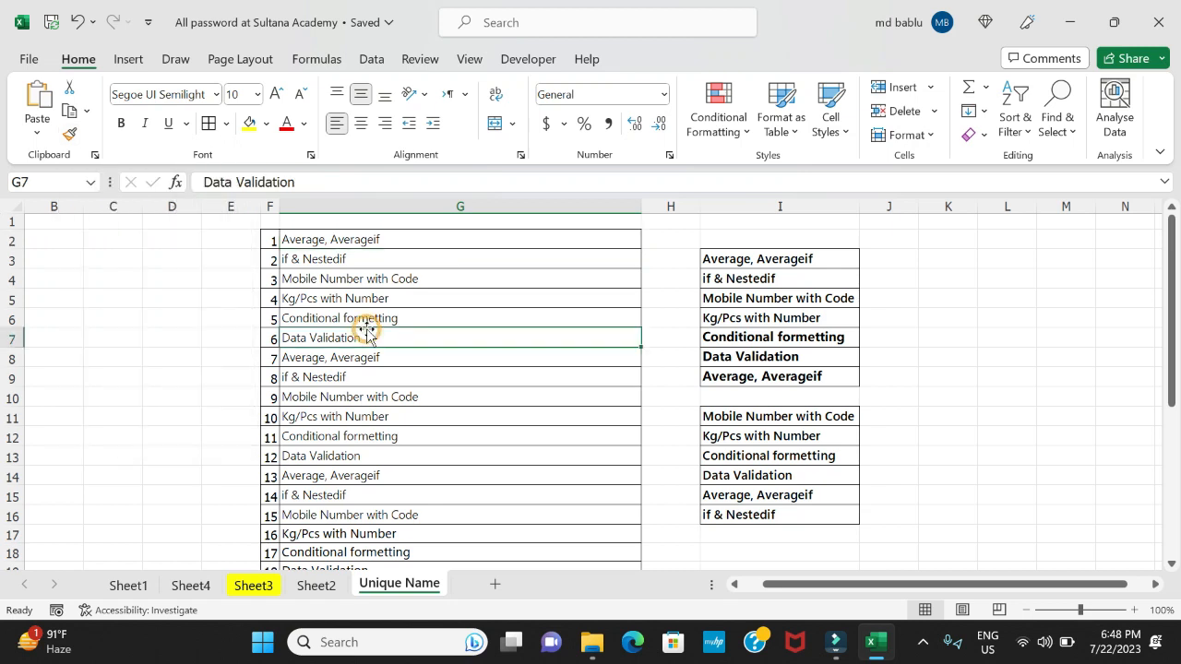
Apply the formatting of cell G2 to cells I3:I16 with Format Painter
click(328, 239)
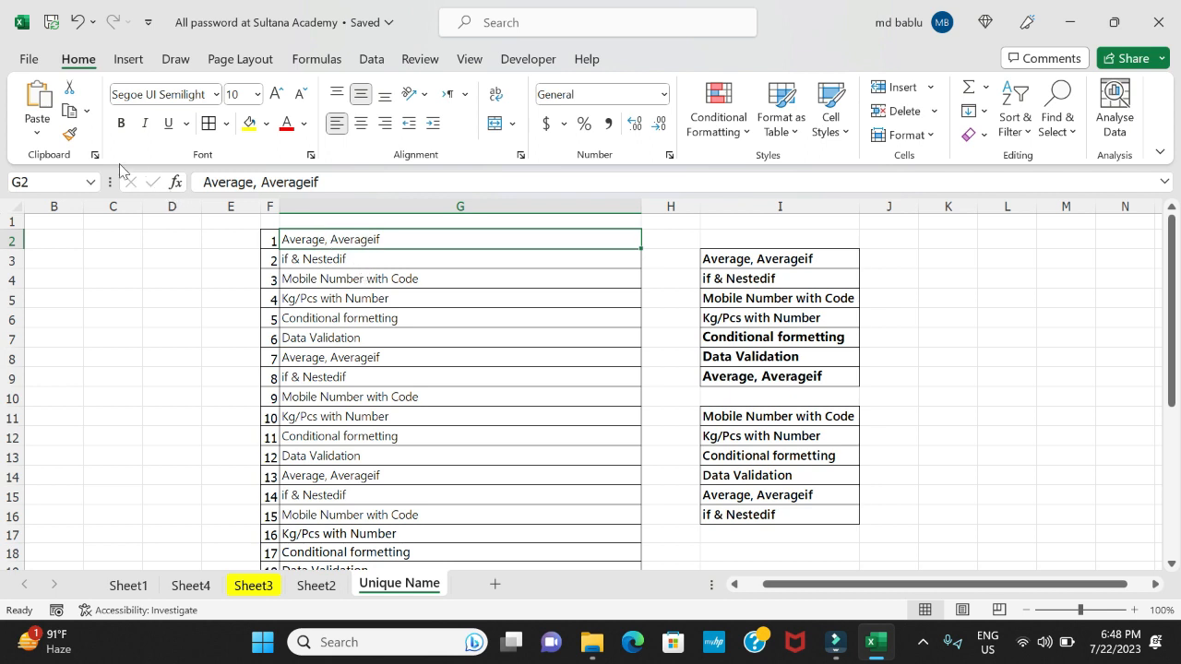
click(71, 135)
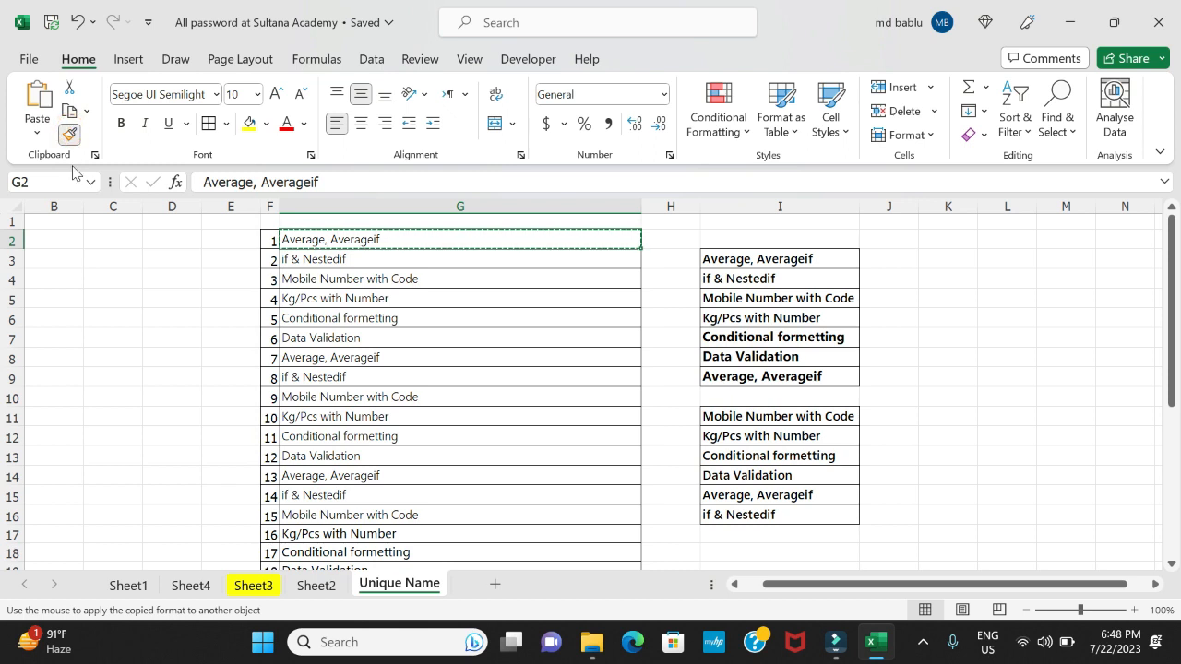
click(730, 260)
drag(731, 261, 718, 514)
click(1000, 433)
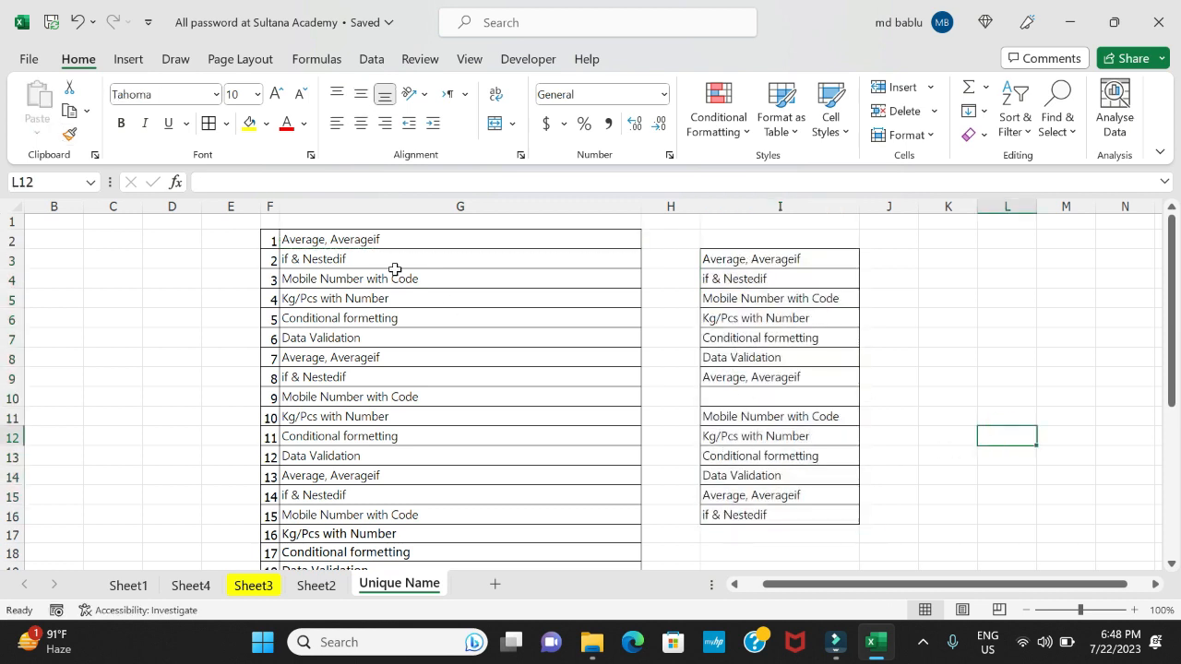
Compare the fonts of cells G2 and I3 and examine the fonts of the remaining entries down column G
click(356, 236)
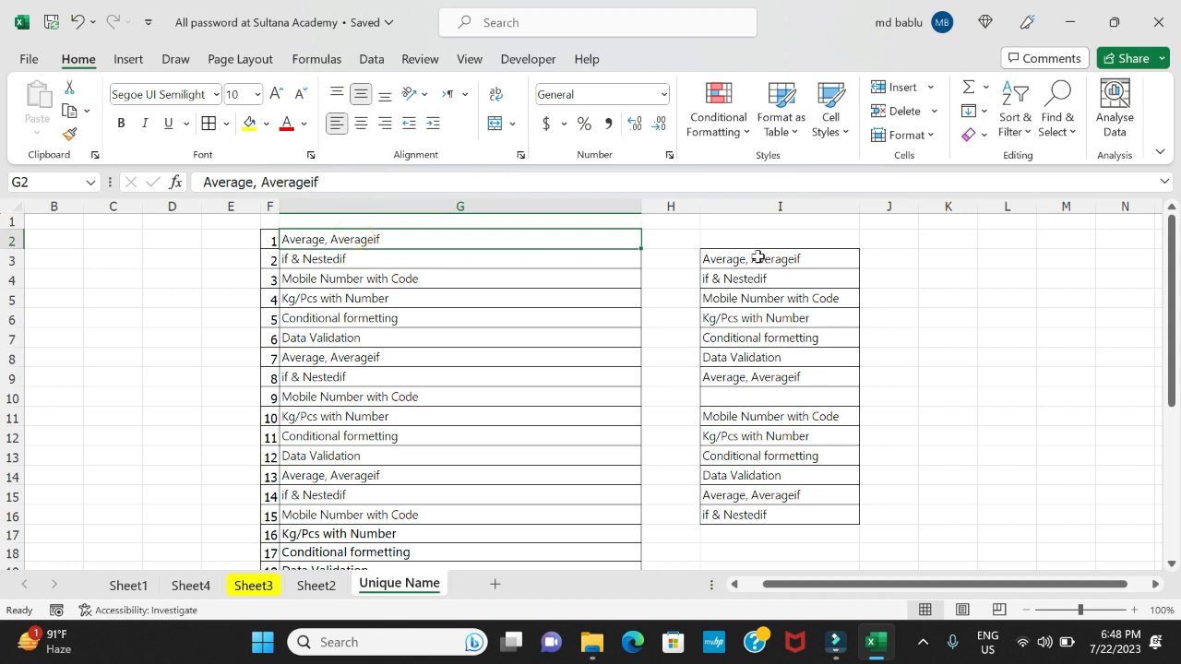
drag(758, 258, 746, 511)
click(923, 456)
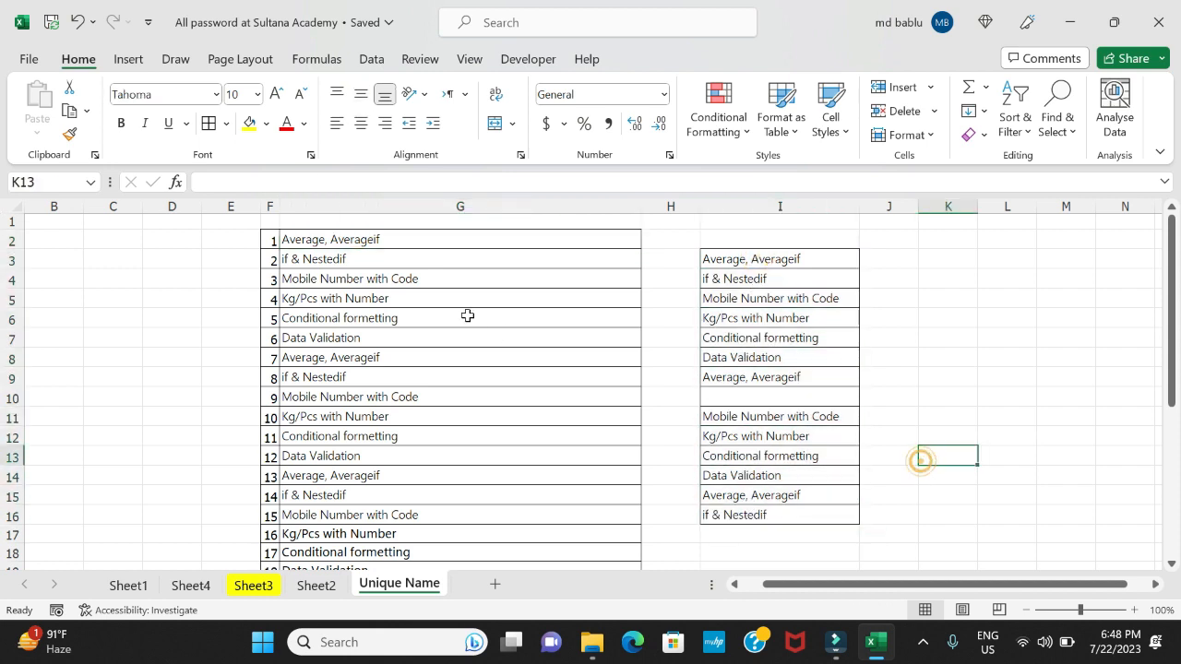
click(412, 236)
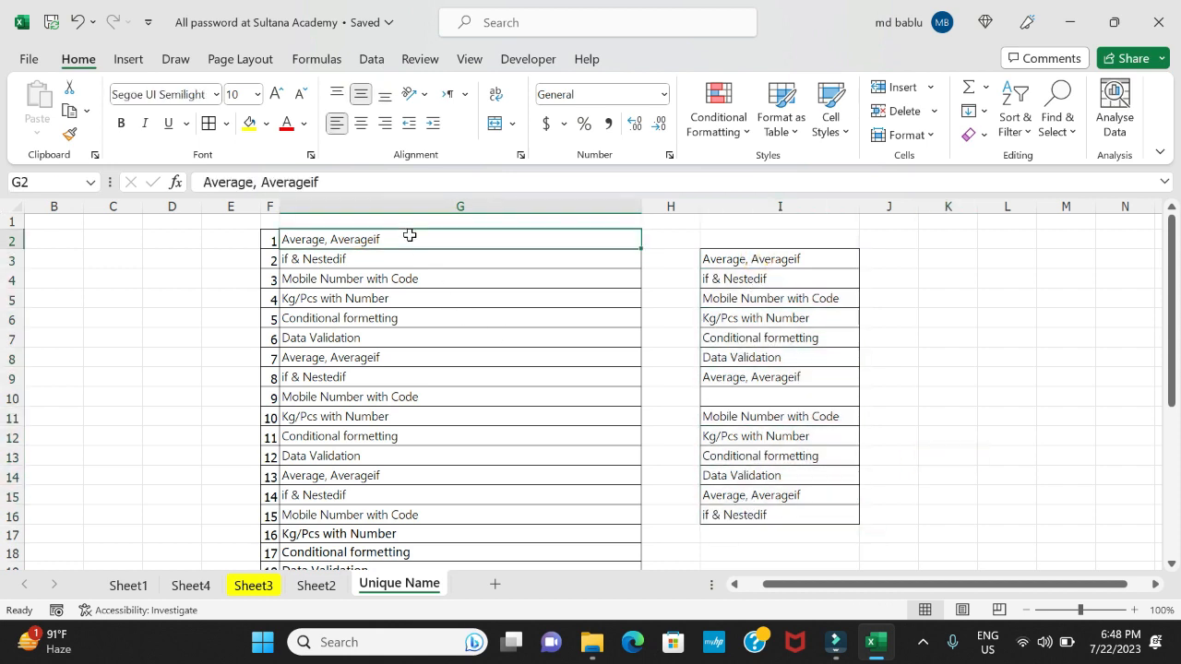
click(765, 259)
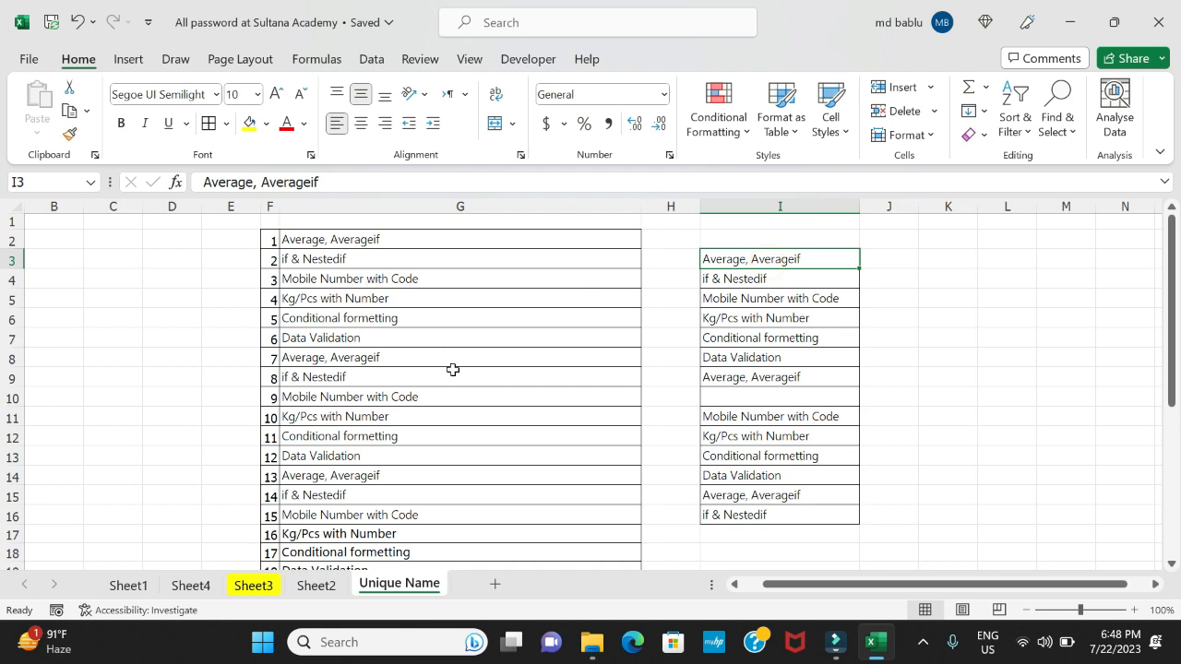
scroll(453, 369, down, 6)
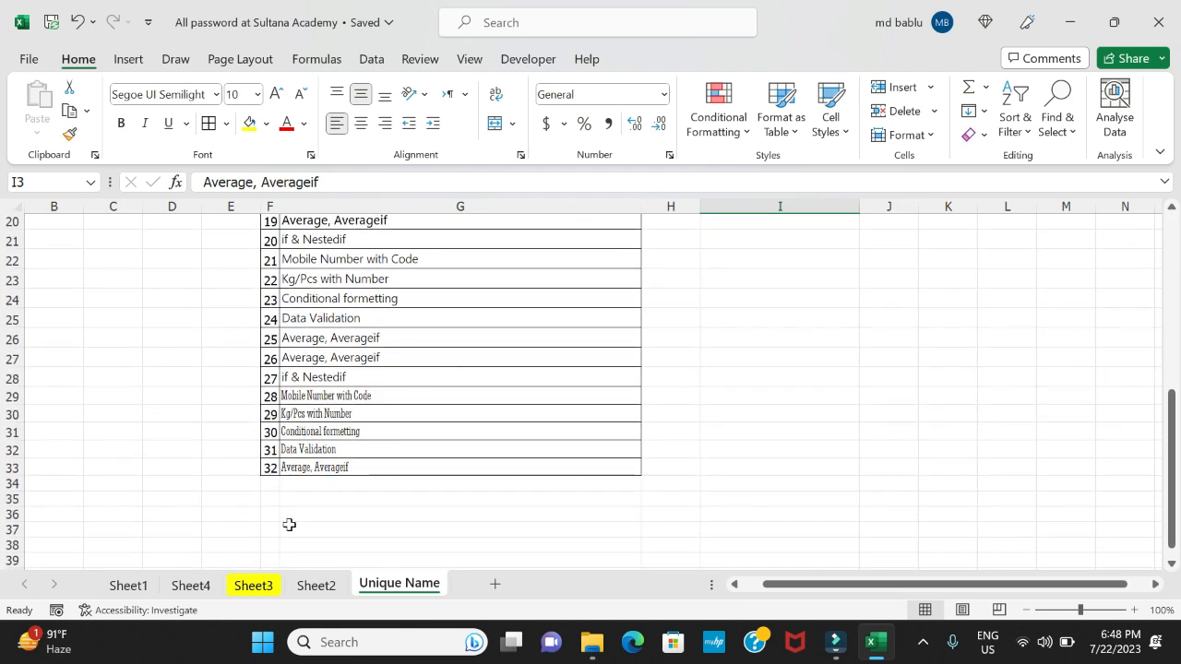
scroll(376, 406, up, 4)
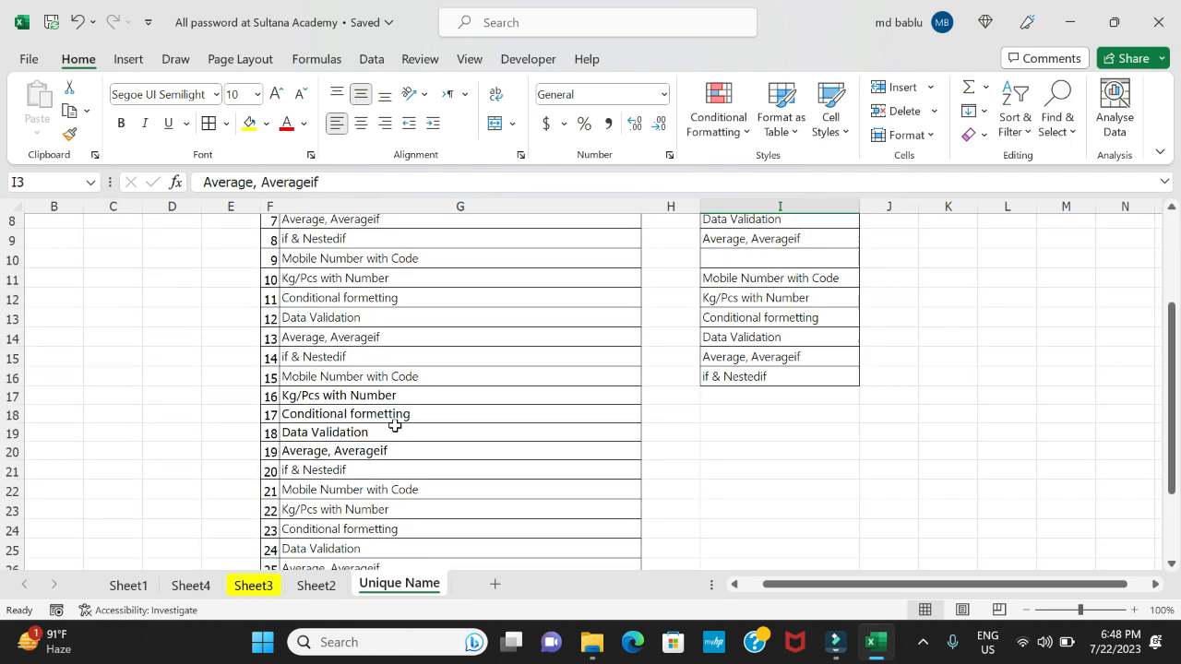
scroll(393, 425, up, 3)
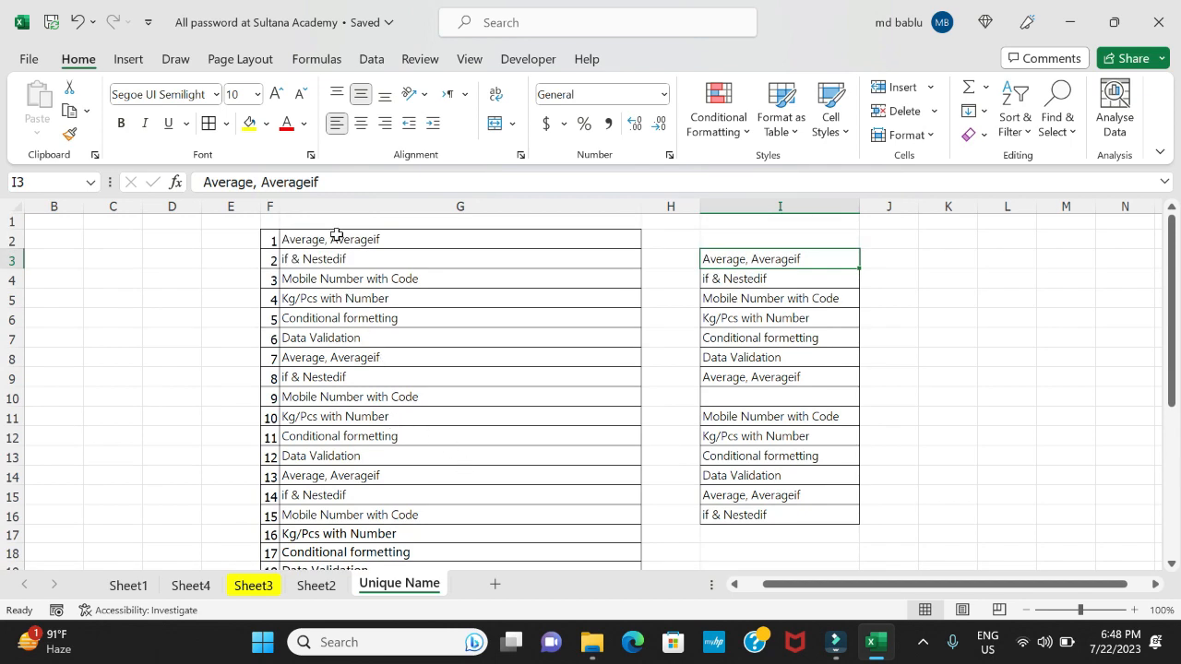
Apply the formatting of cell G2 to cells G3:G33 with Format Painter and review the whole list
click(340, 240)
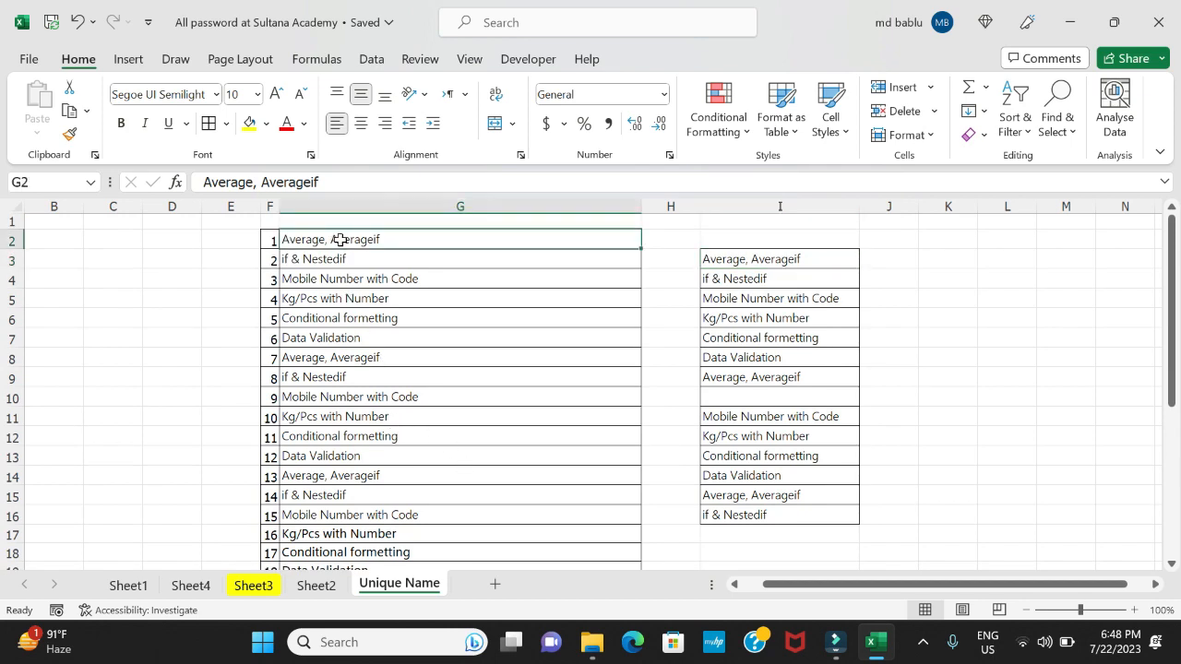
click(71, 136)
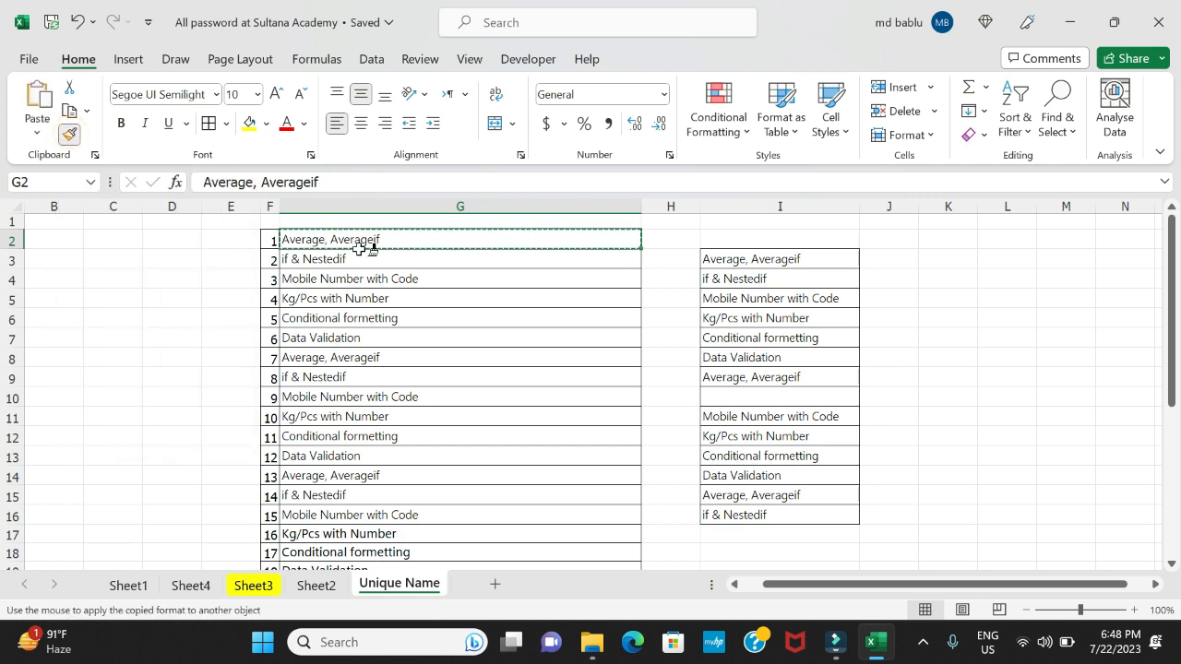
mouse_move(361, 259)
mouse_down()
mouse_move(351, 632)
mouse_move(356, 526)
mouse_up()
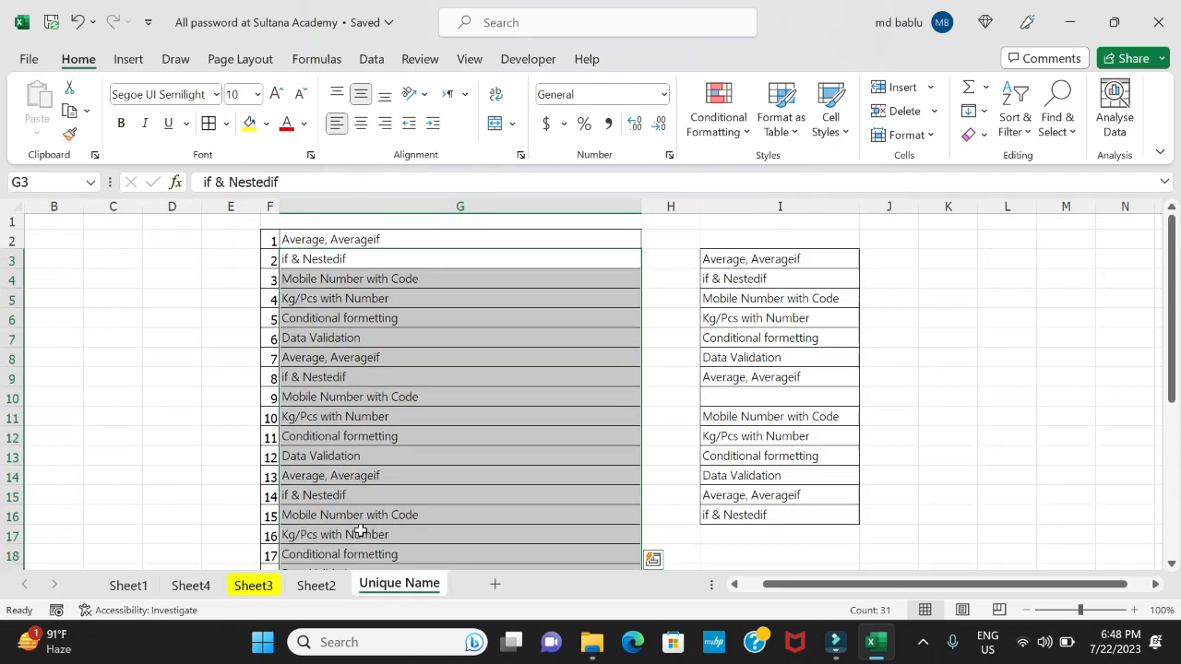
scroll(387, 422, down, 4)
scroll(387, 423, down, 2)
click(735, 422)
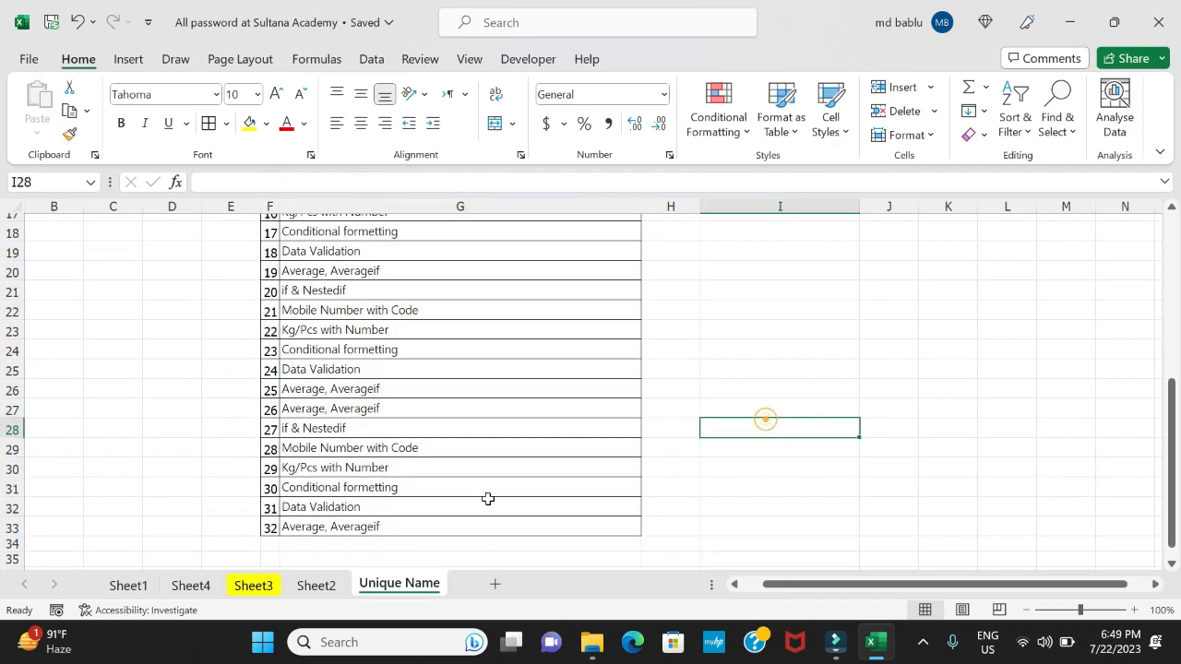
scroll(488, 495, up, 5)
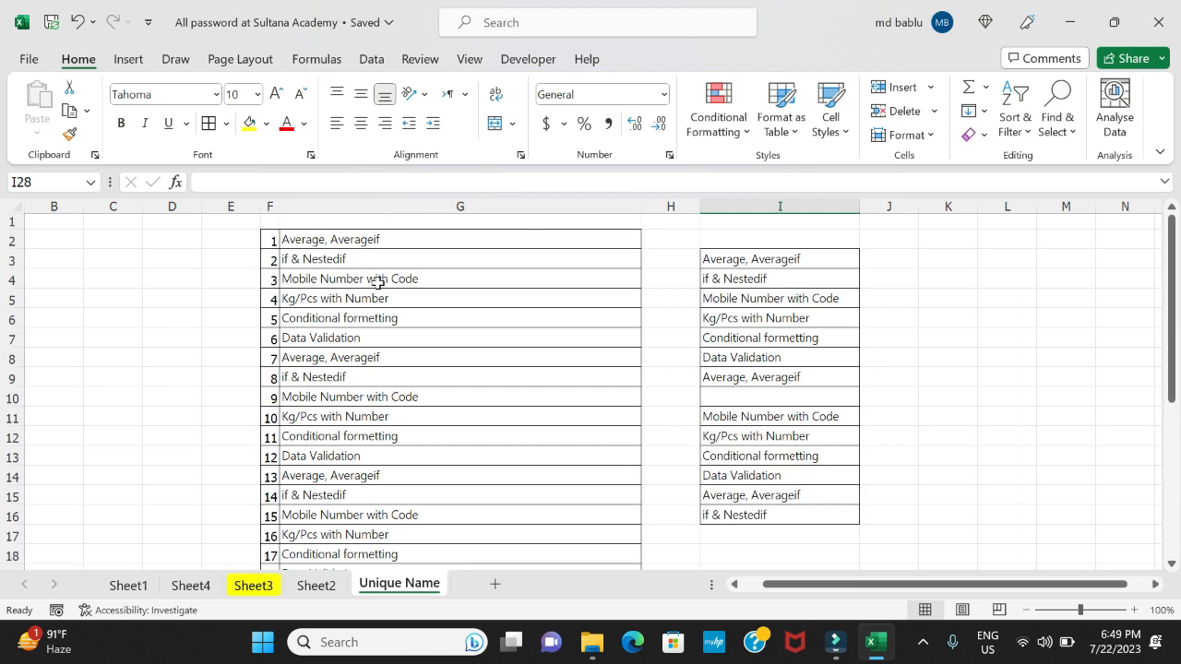
scroll(539, 378, down, 5)
scroll(539, 378, down, 2)
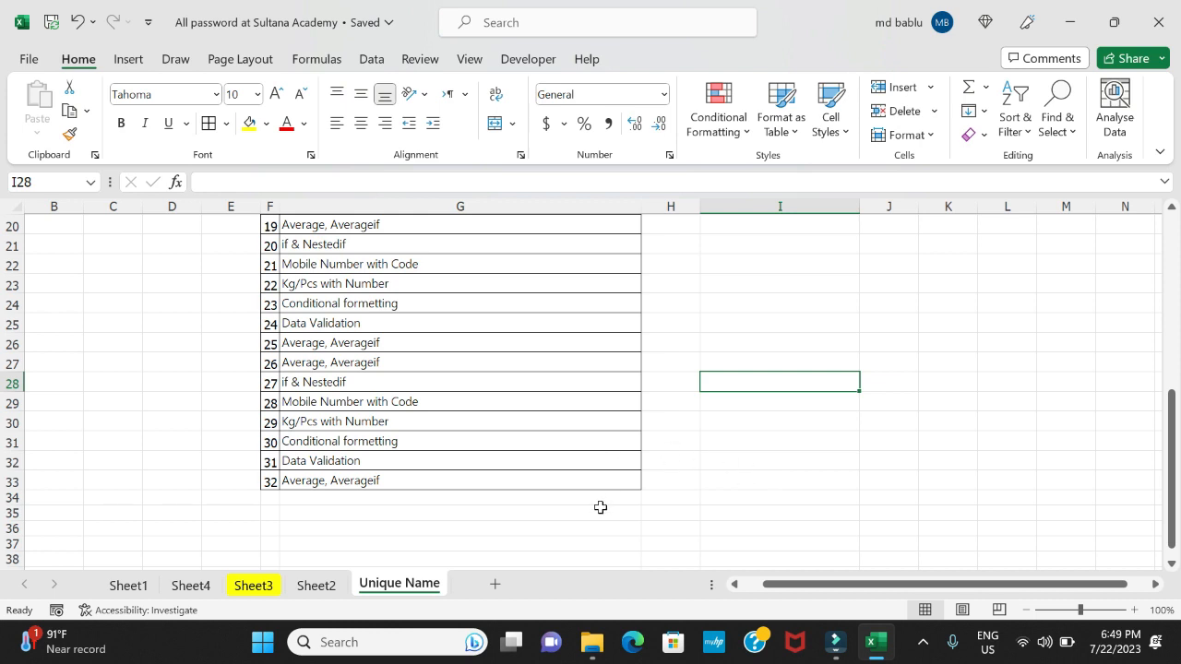
scroll(599, 507, up, 6)
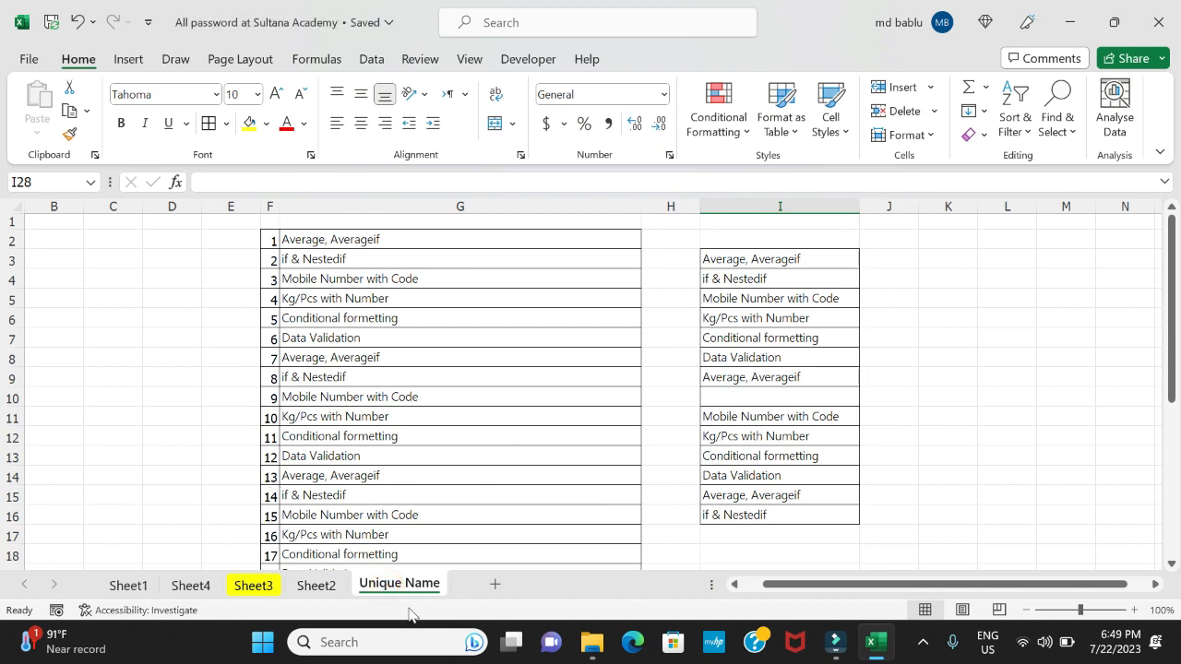
Rename the Unique Name sheet with the person's first name
right_click(407, 591)
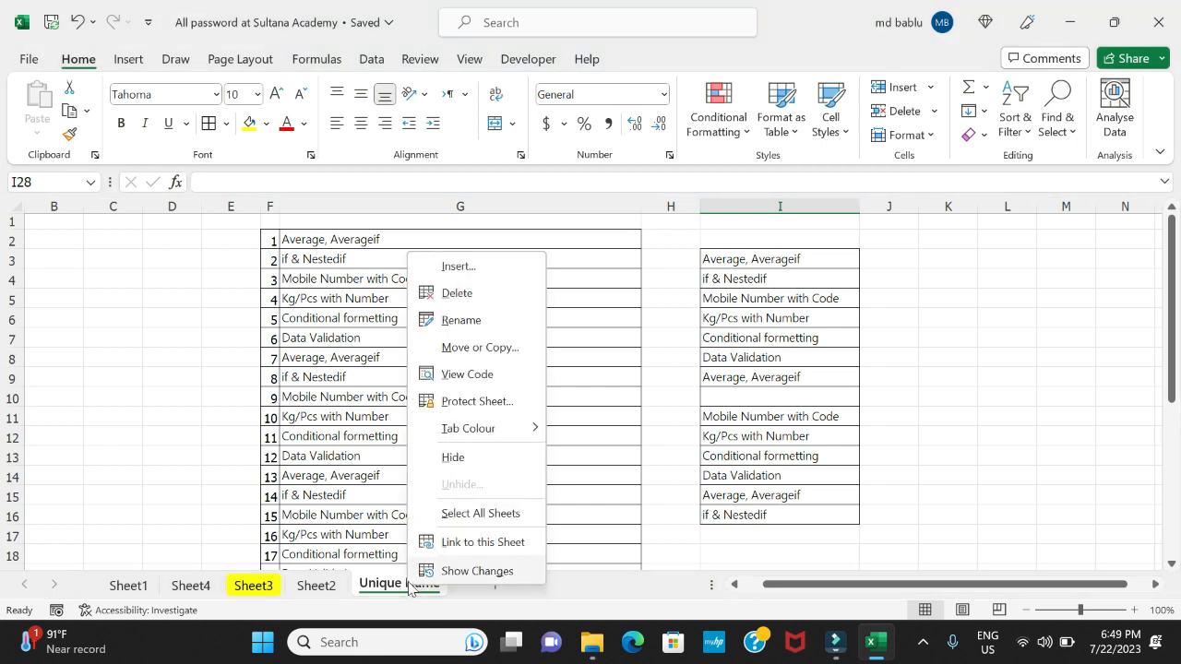
click(474, 314)
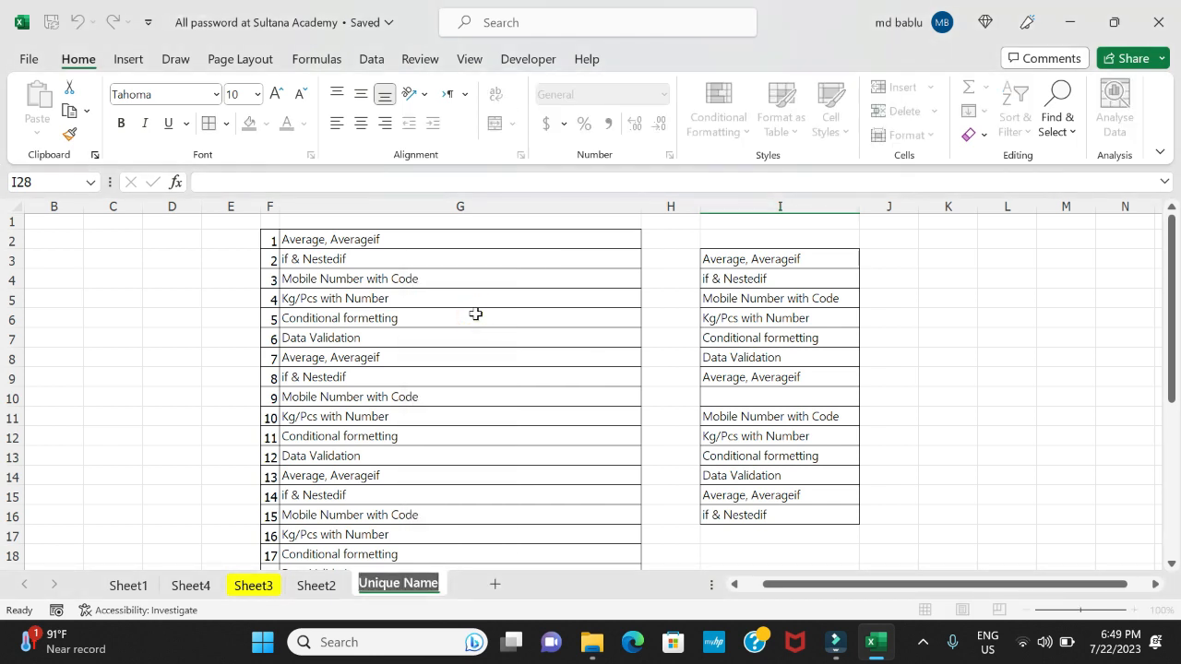
text(Bab)
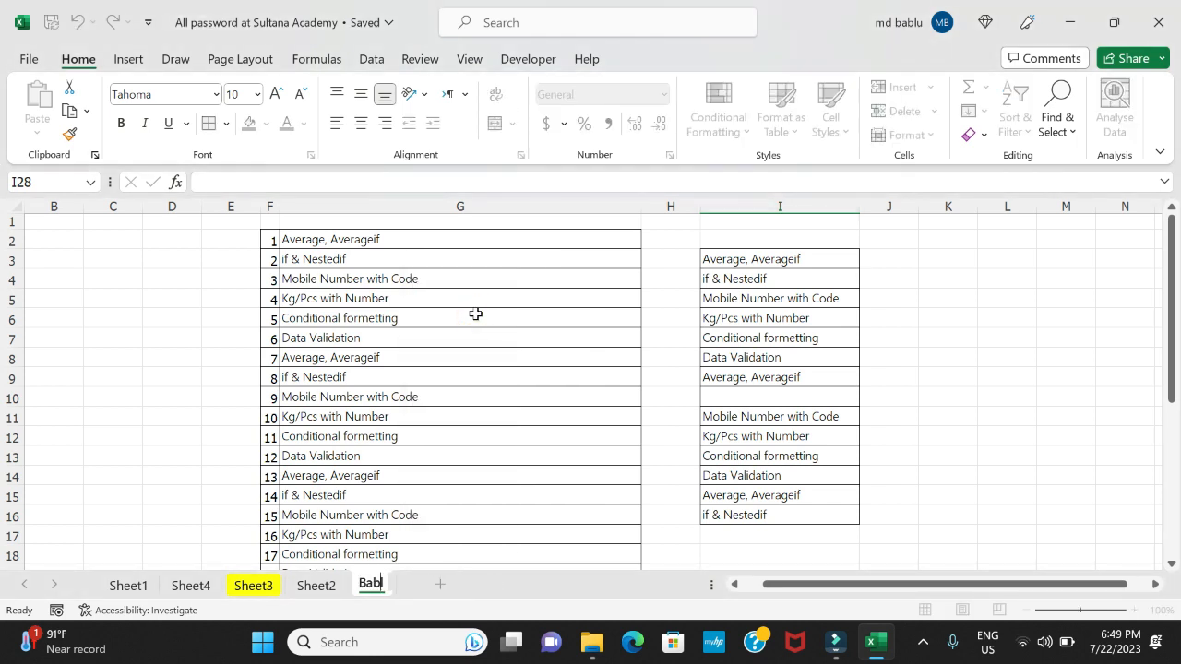
text(lu)
key(Return)
click(478, 357)
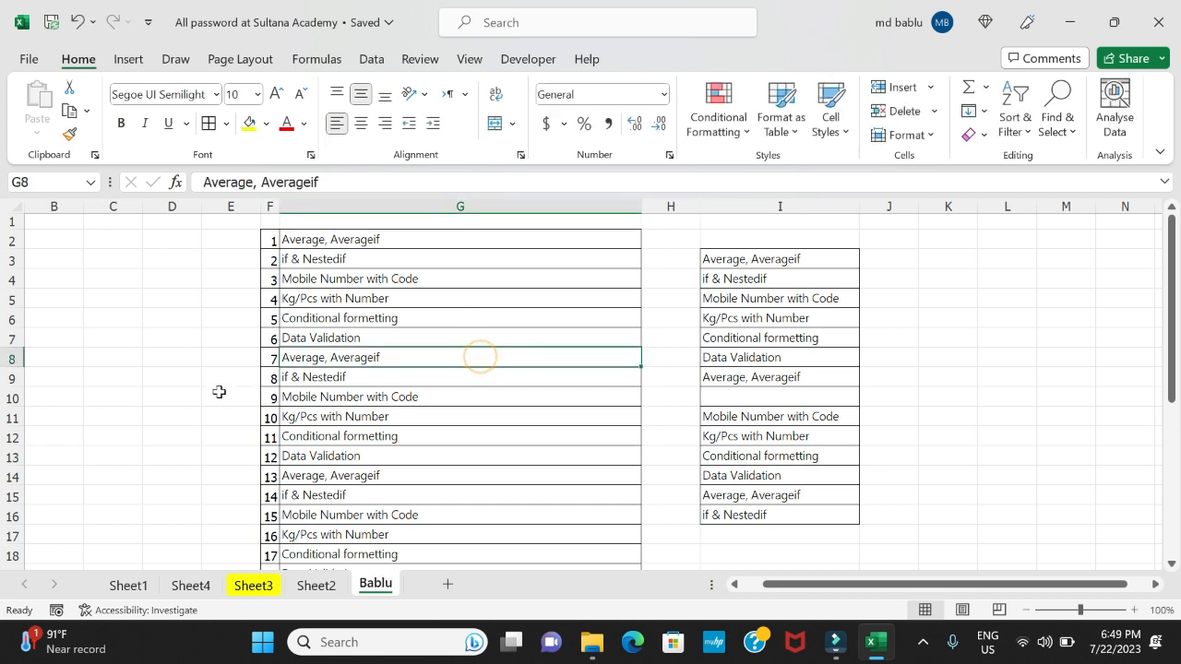
click(189, 378)
click(946, 435)
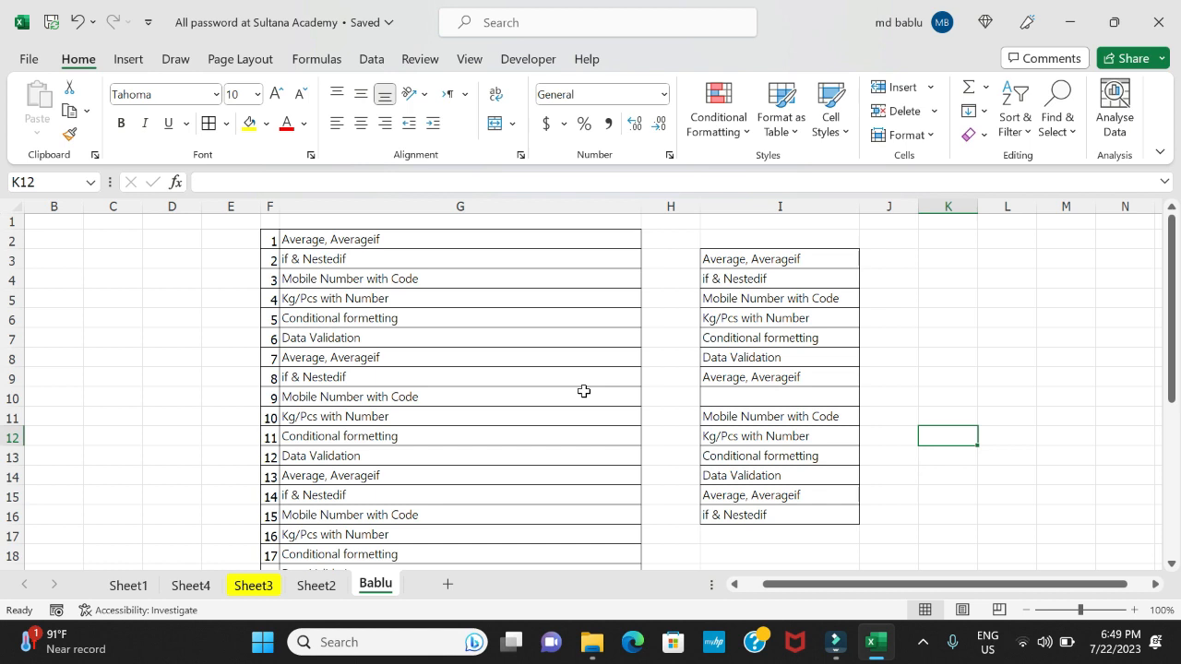
Set the tab colour of the renamed last sheet to the standard blue
click(320, 591)
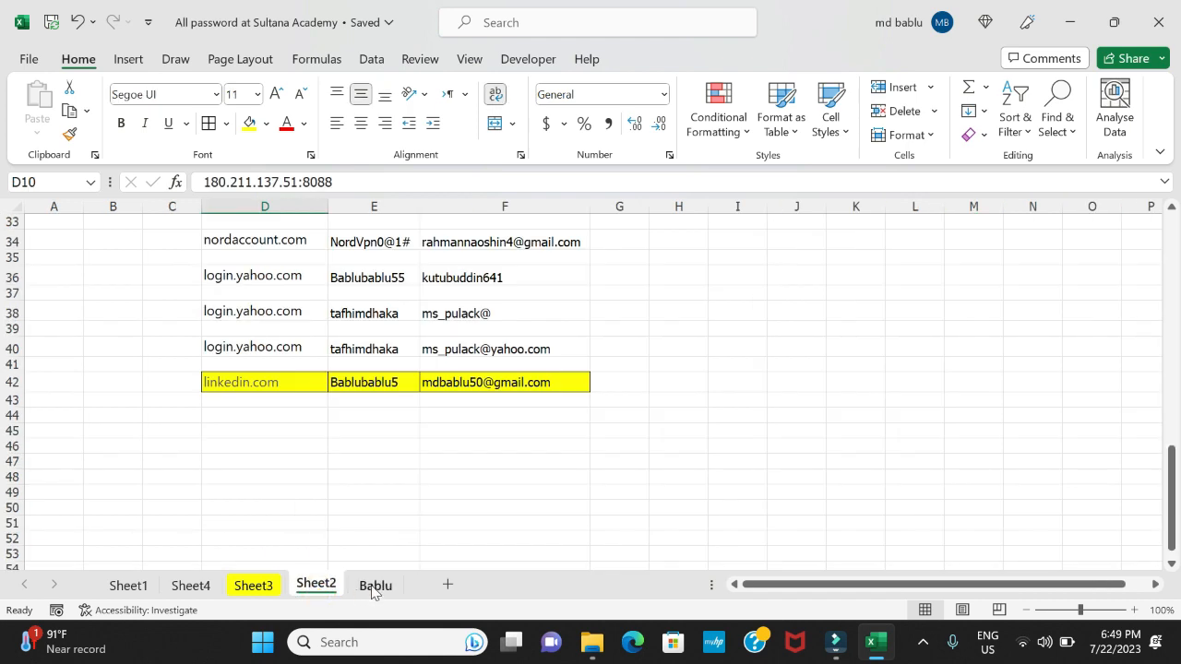
click(372, 588)
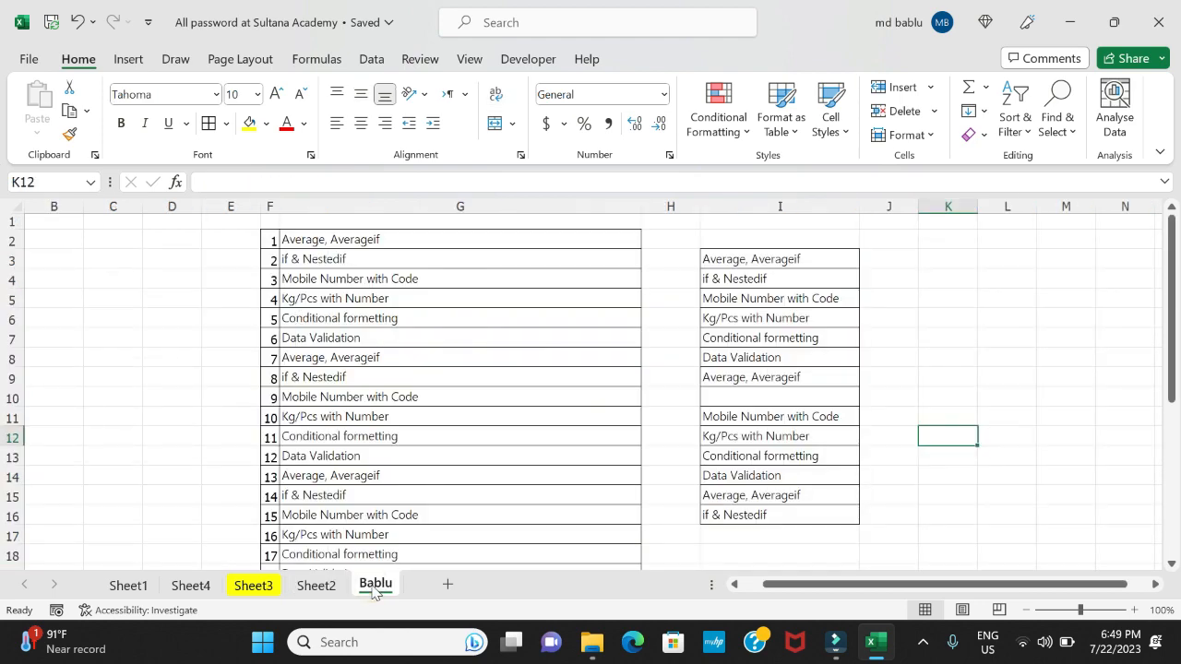
right_click(373, 588)
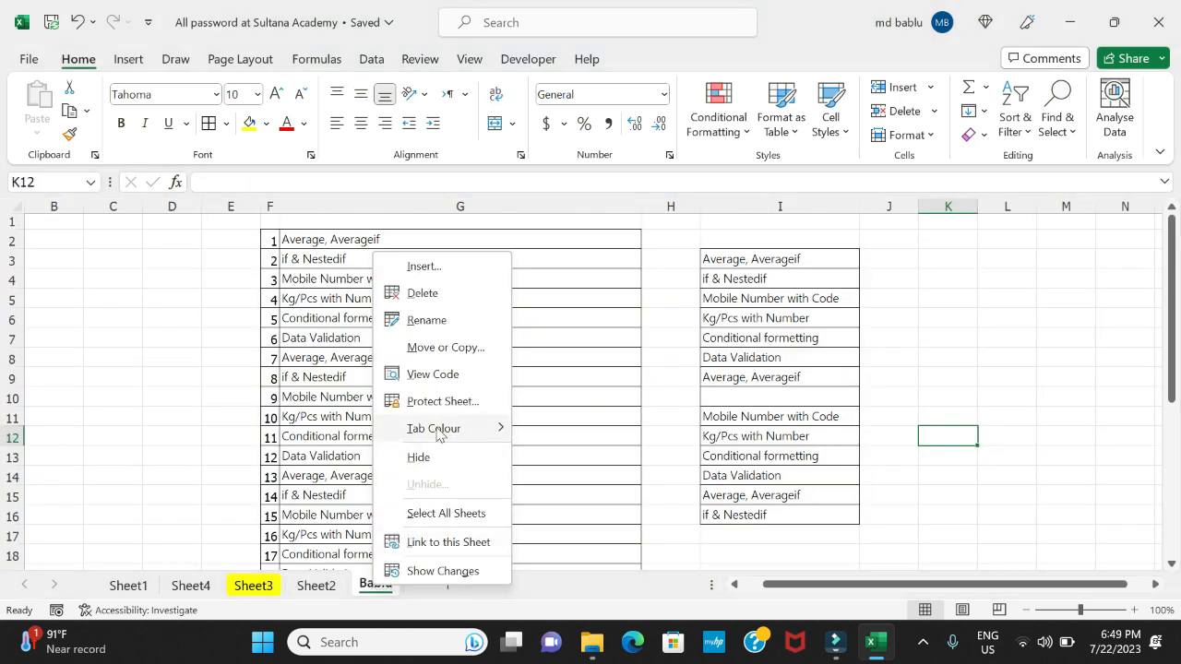
mouse_move(438, 435)
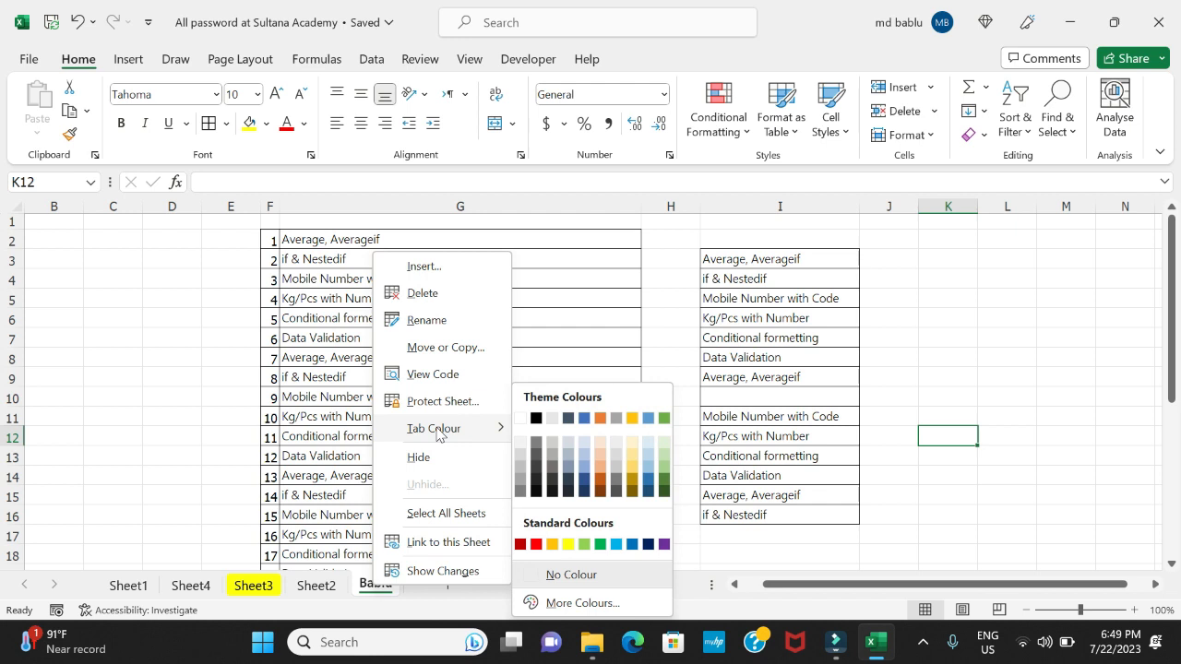
click(632, 546)
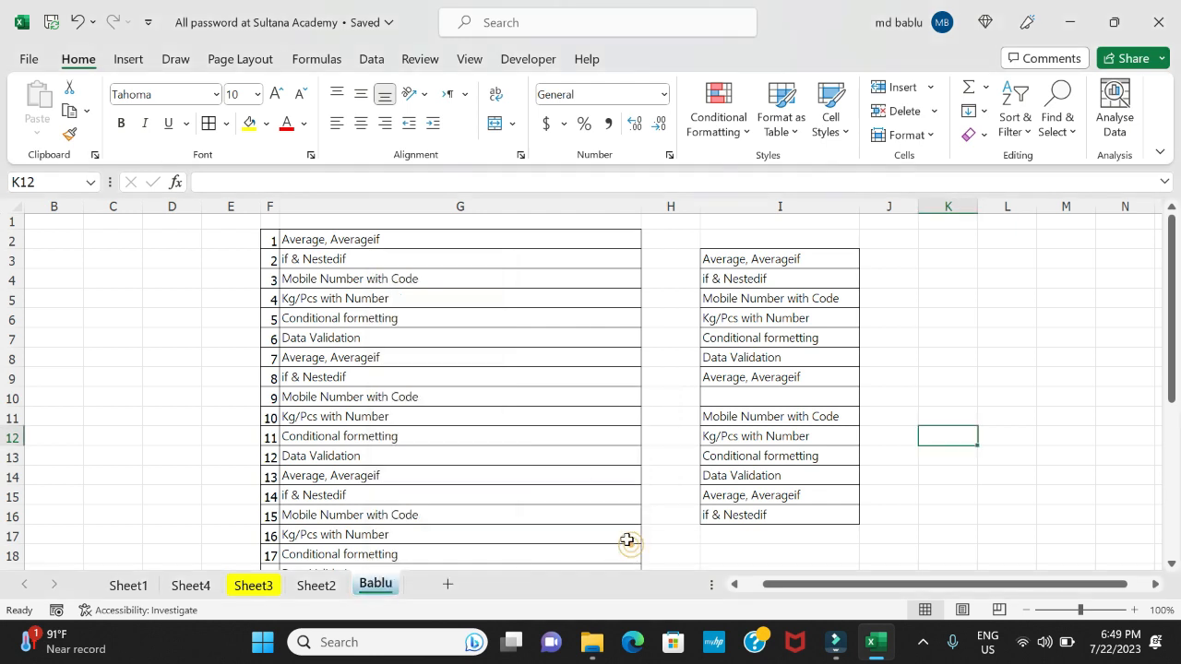
click(563, 440)
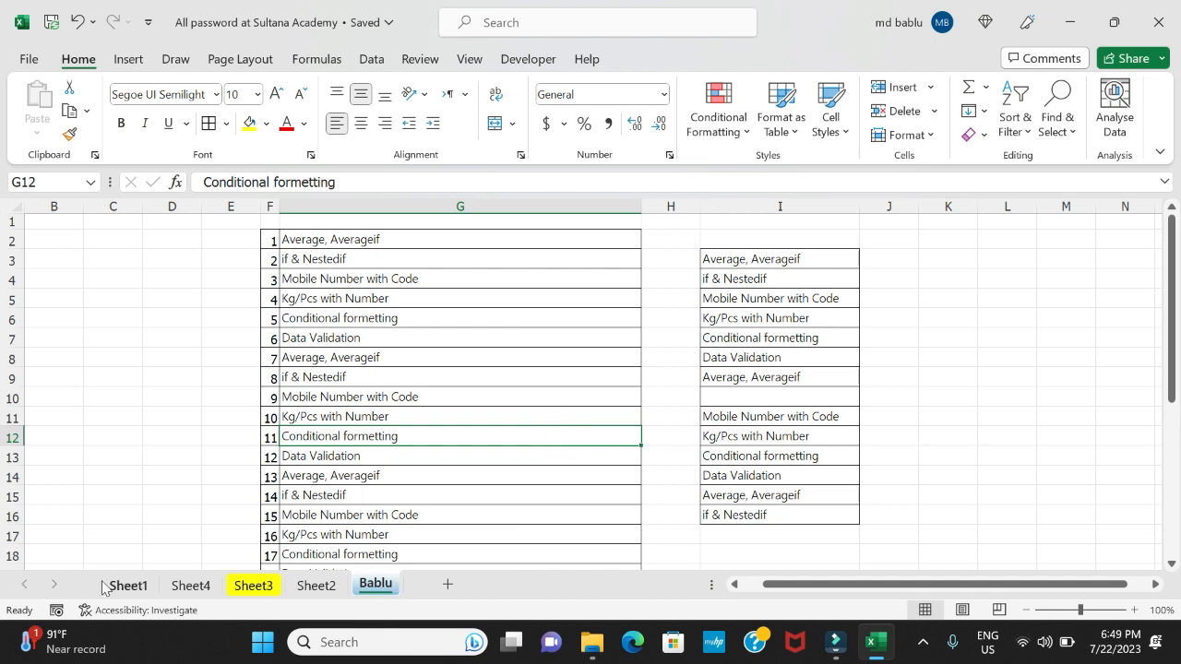
Set the tab colour of Sheet1 to the standard light green
right_click(139, 590)
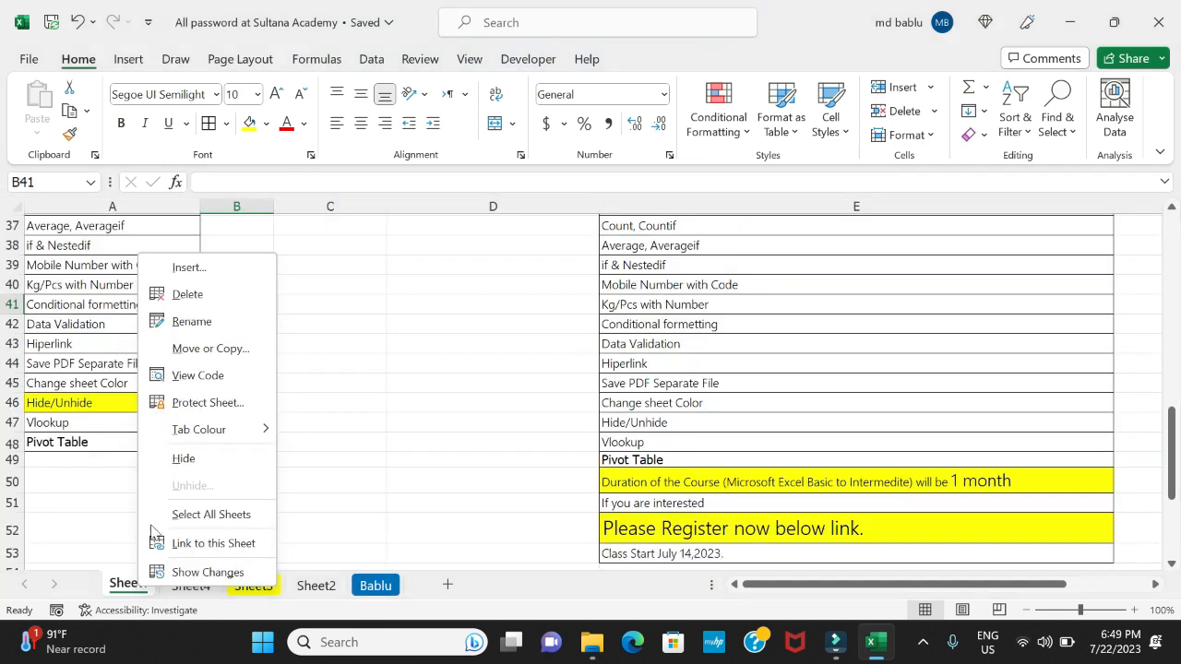
mouse_move(211, 429)
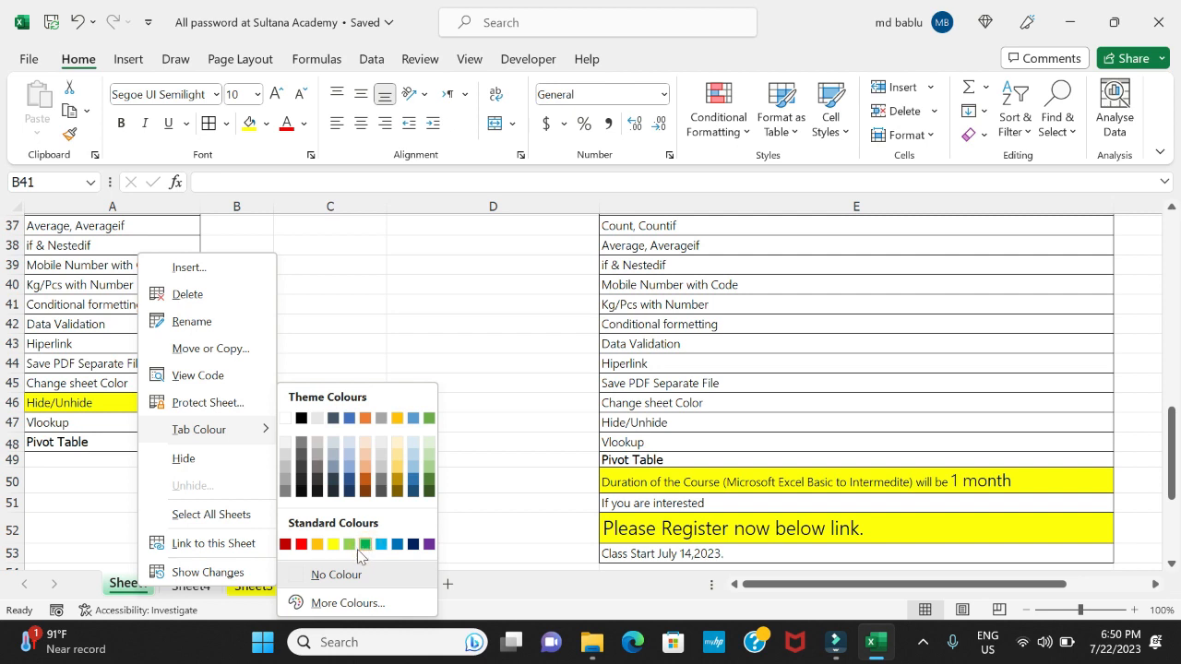
click(472, 290)
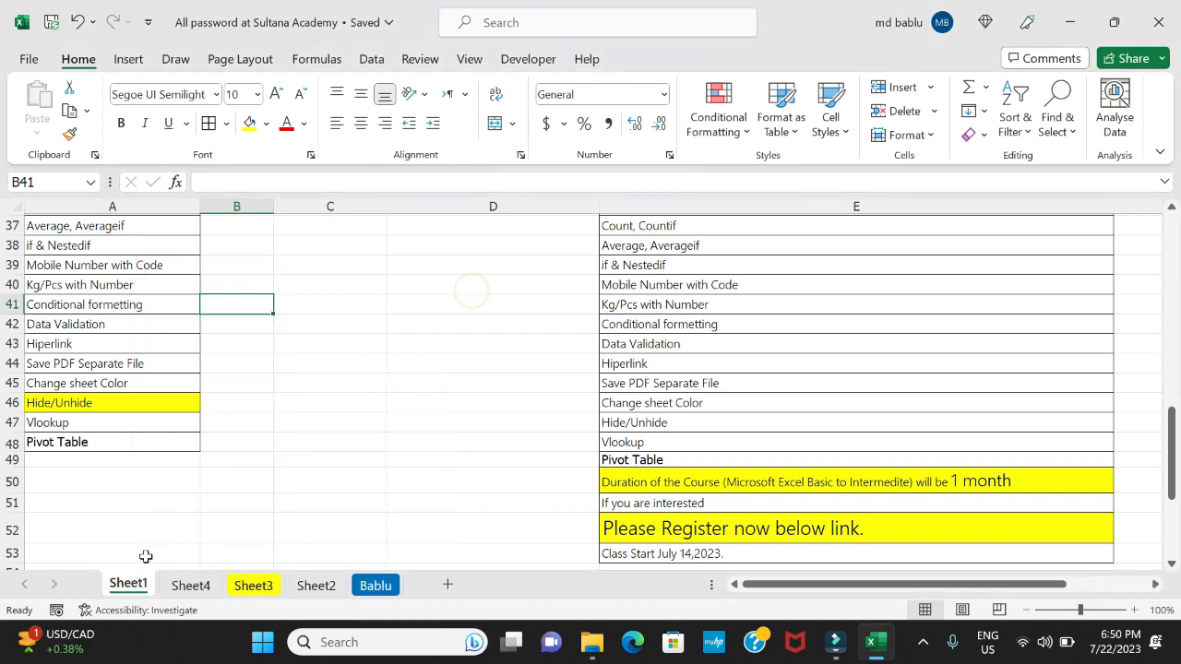
right_click(136, 583)
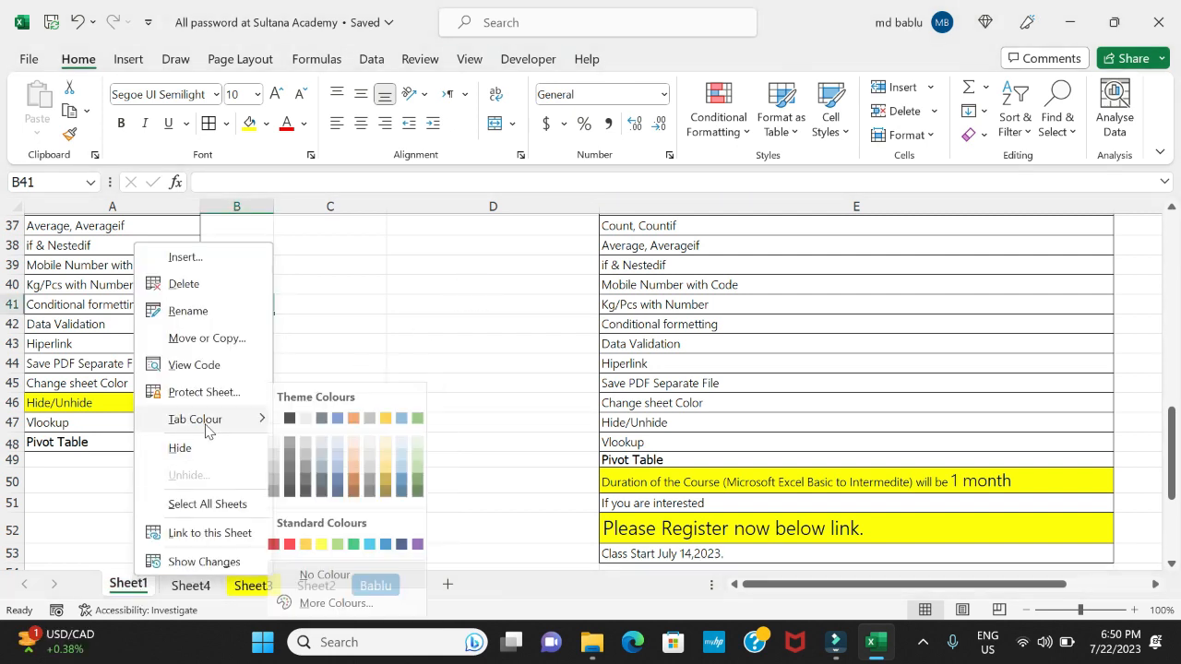
click(345, 544)
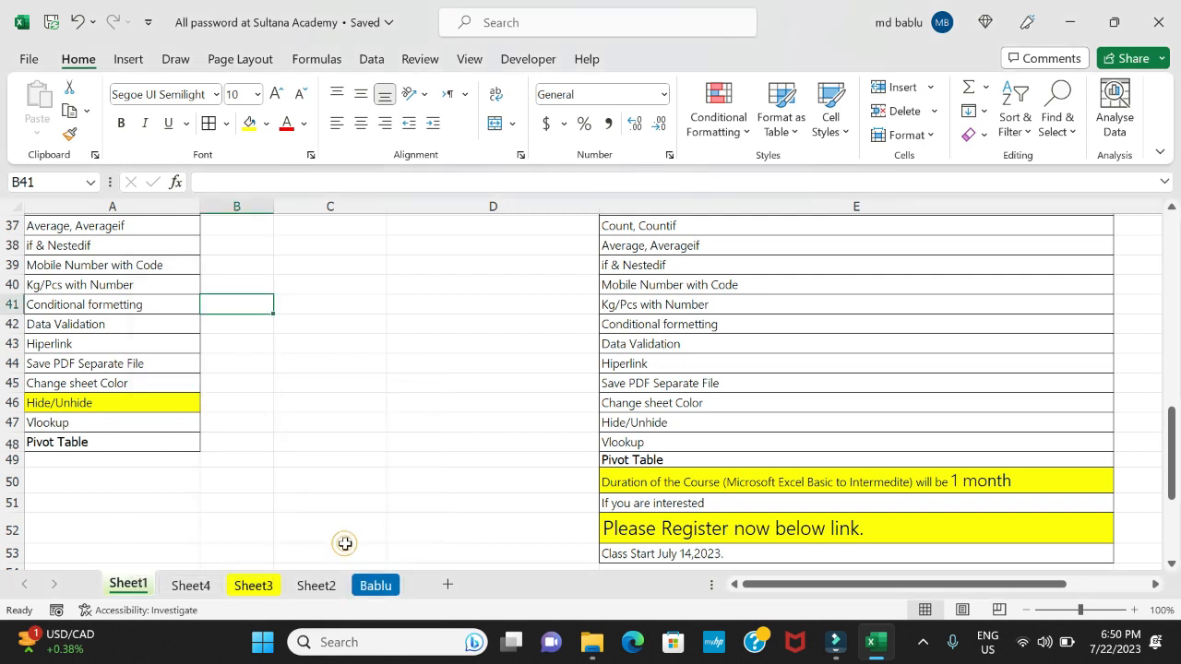
click(409, 398)
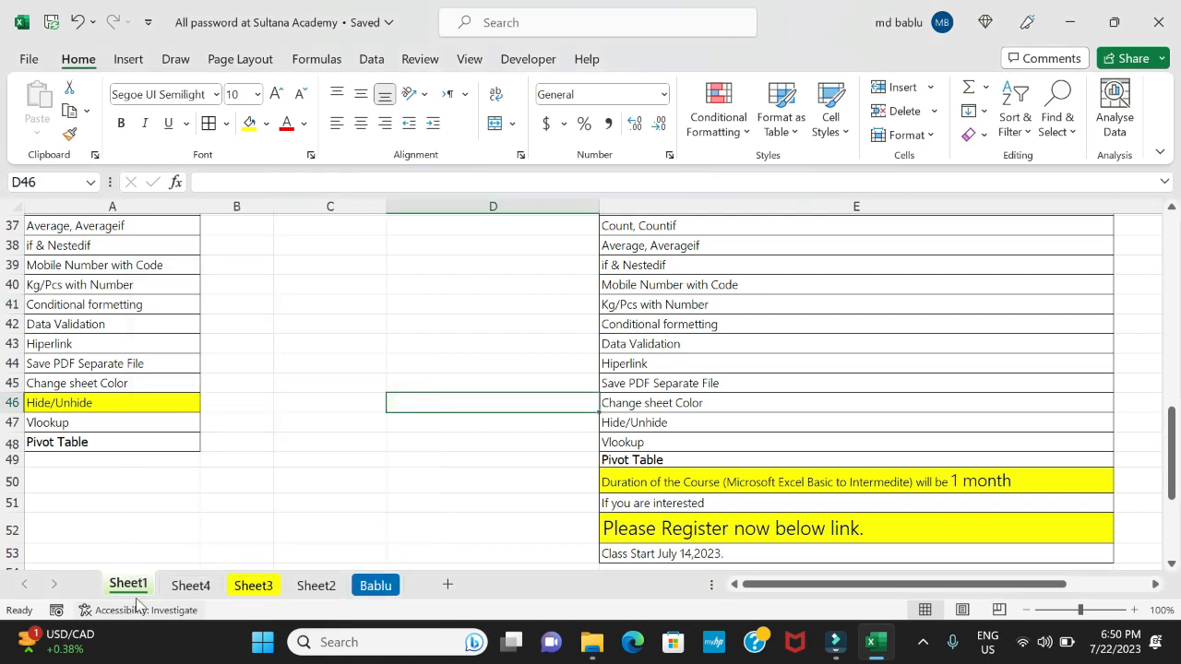
Switch back from Sheet1 to the sheet with the blue tab
click(802, 585)
click(323, 345)
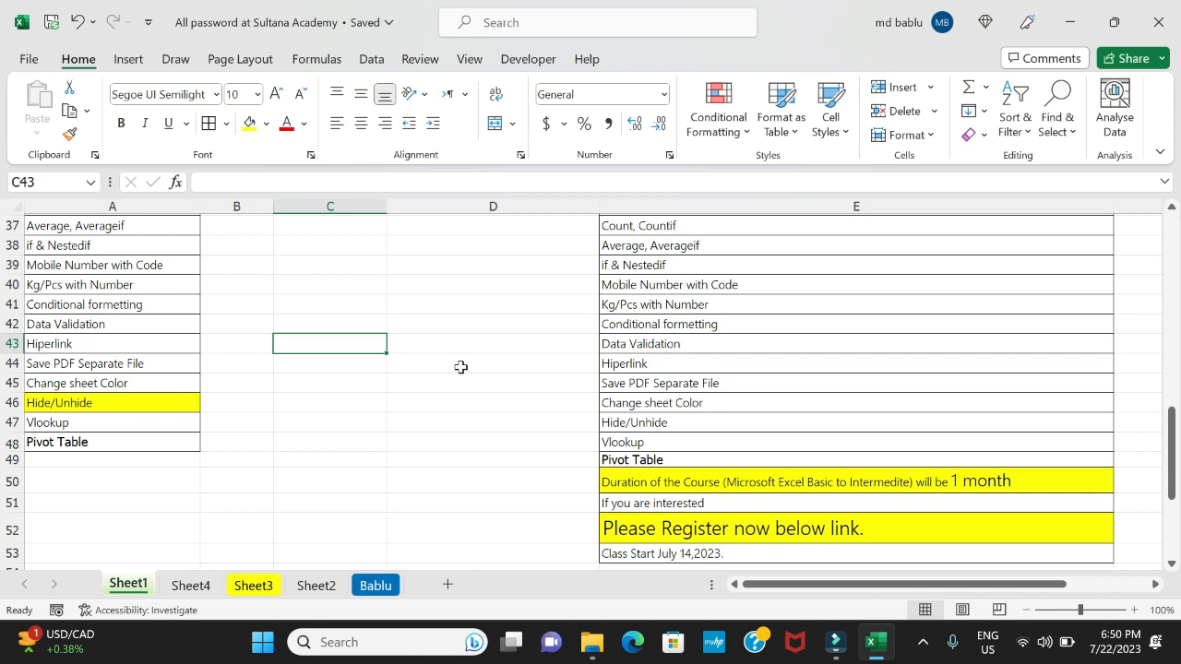
drag(833, 585, 680, 577)
click(382, 591)
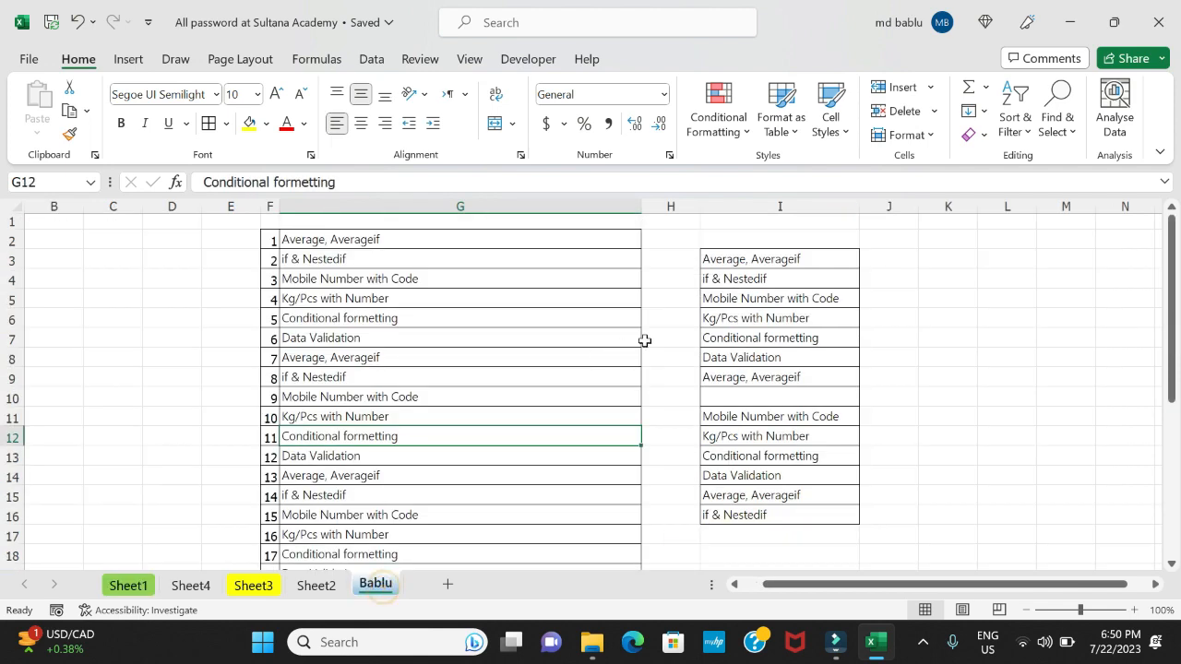